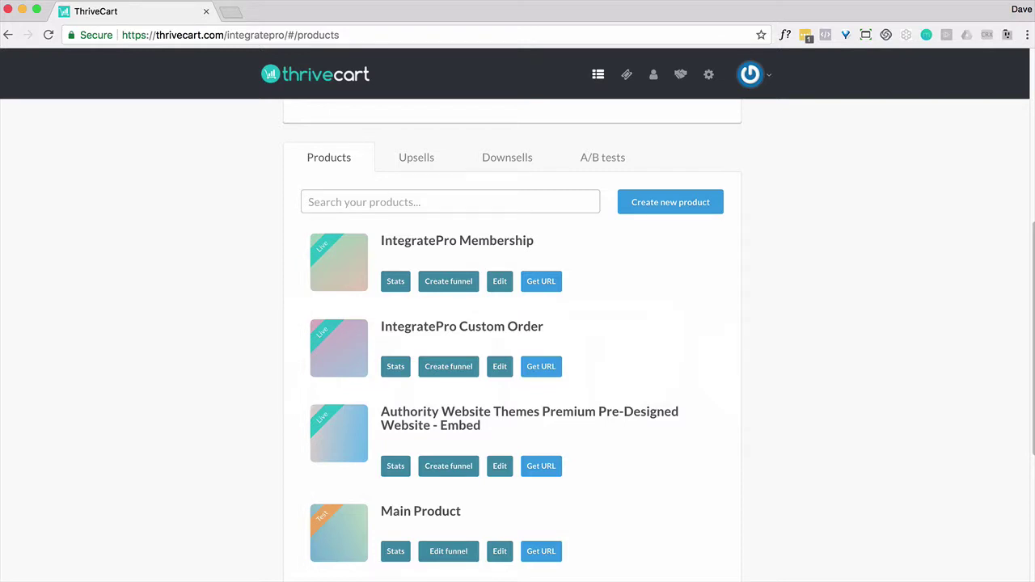
Edit Main Product and enable its bump offer, named 'Bump Offer' at a price of 1.00
scroll(518, 323, down, 1)
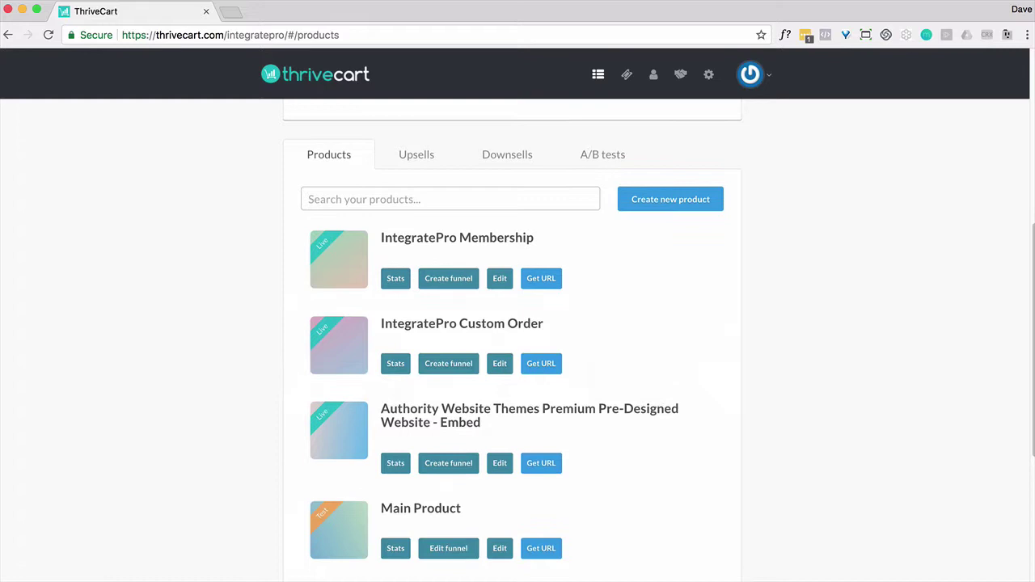
click(502, 549)
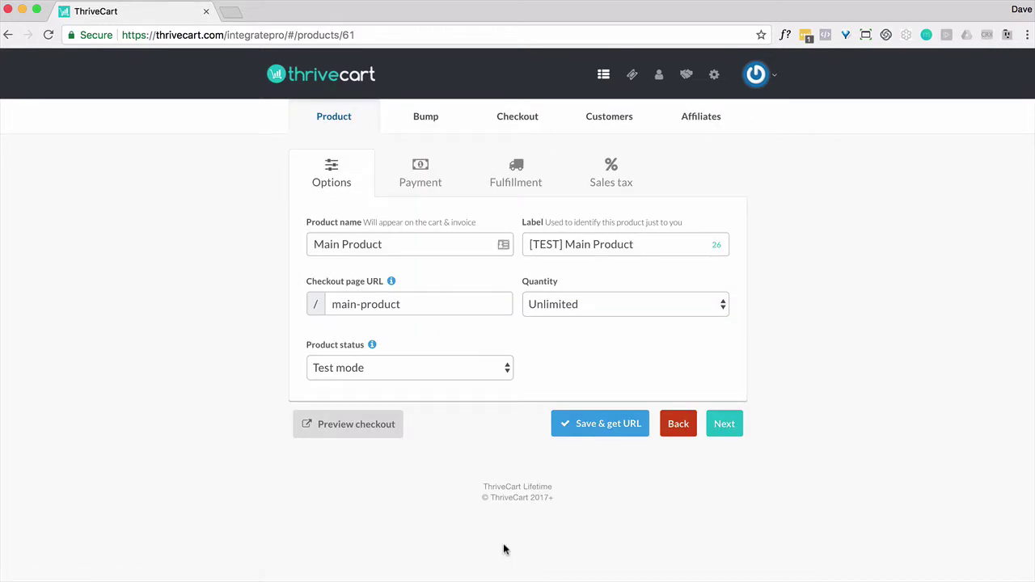
click(425, 119)
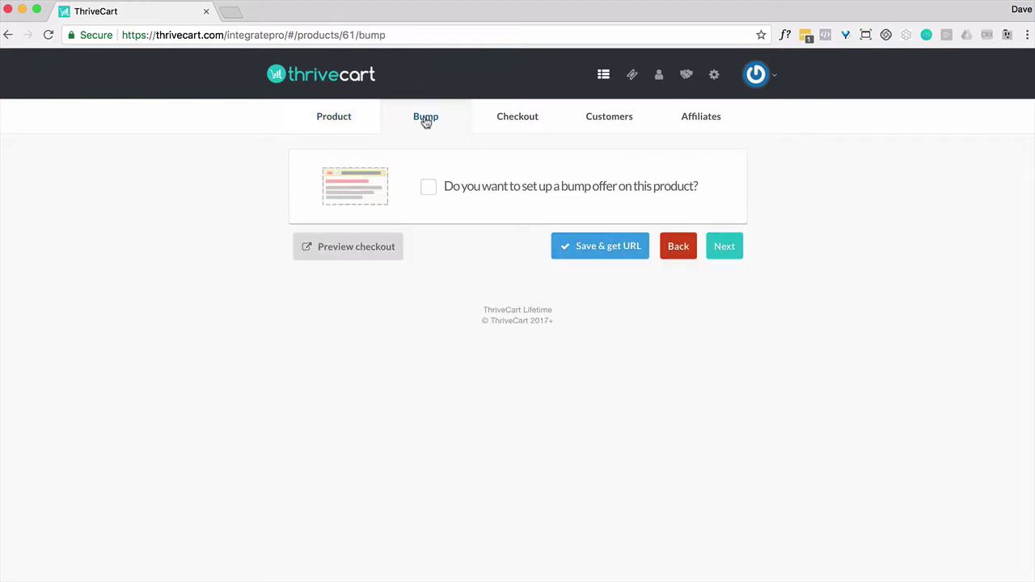
click(428, 188)
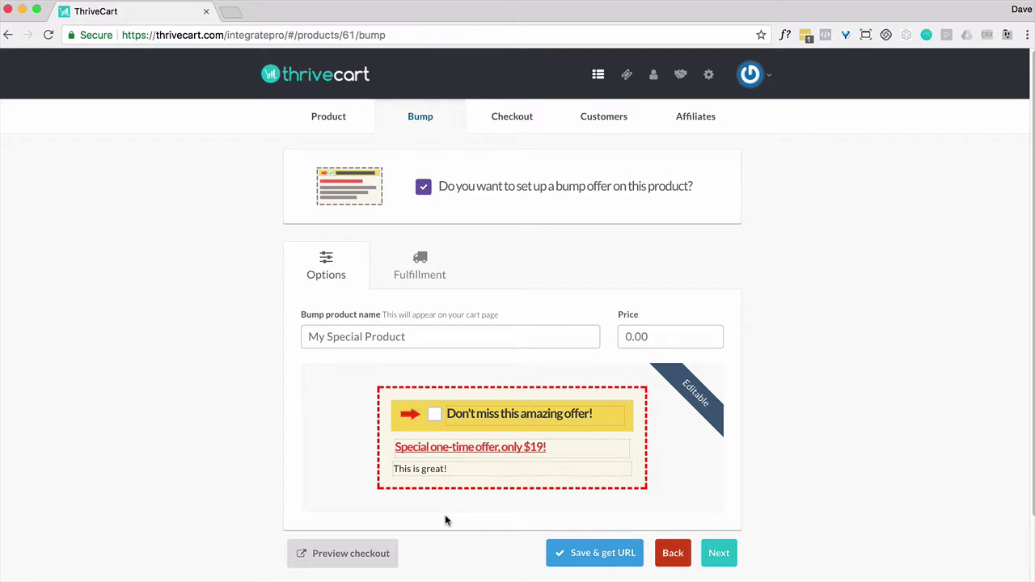
click(341, 335)
text(Bump Offer)
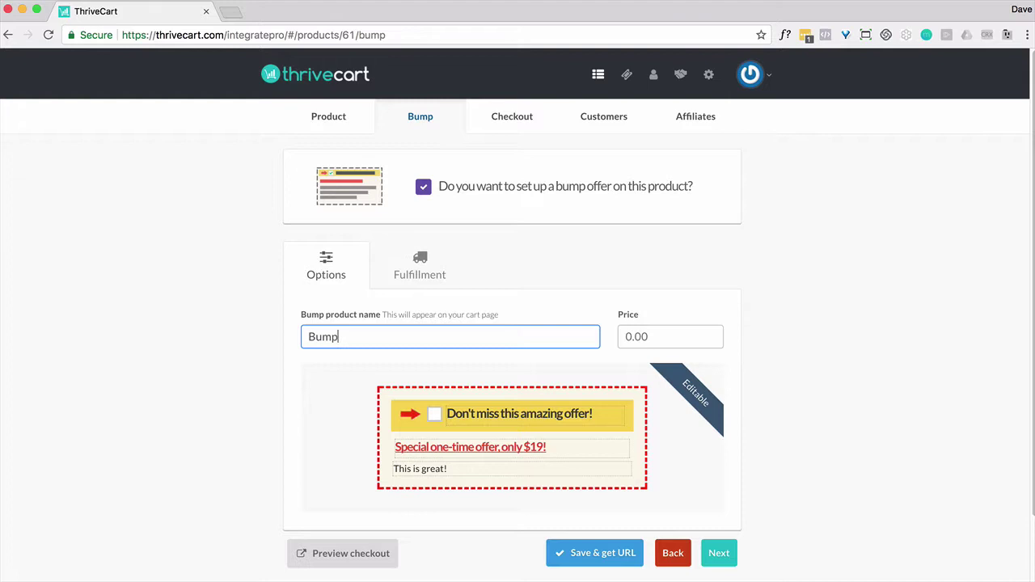
click(629, 334)
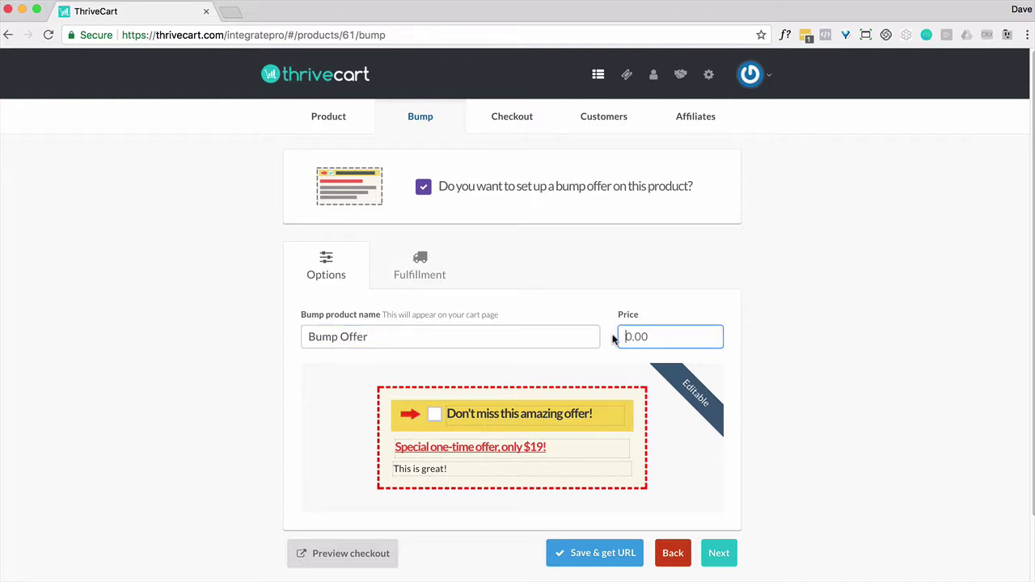
text(1.00)
scroll(612, 346, down, 1)
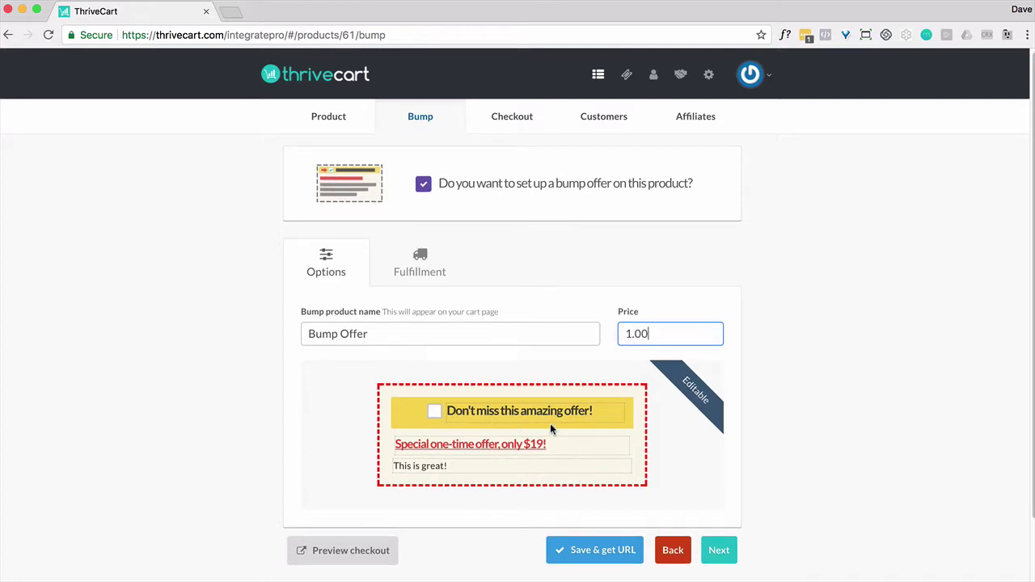
Replace the bump headline with 'This is a special offer' and the sub-headline with 'This will cost you $1'
triple_click(612, 421)
key(BackSpace)
text(This)
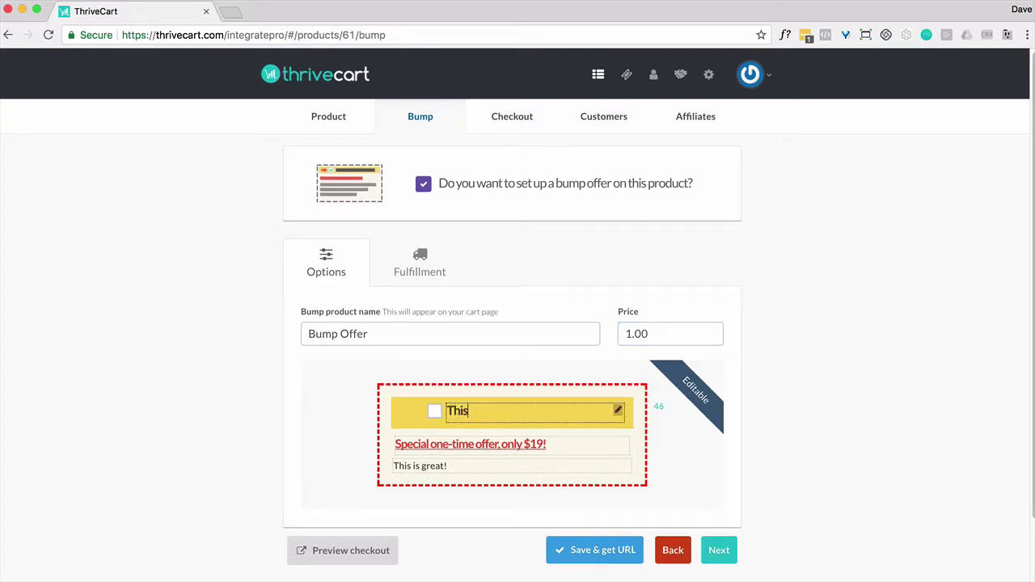
text( is a special offer)
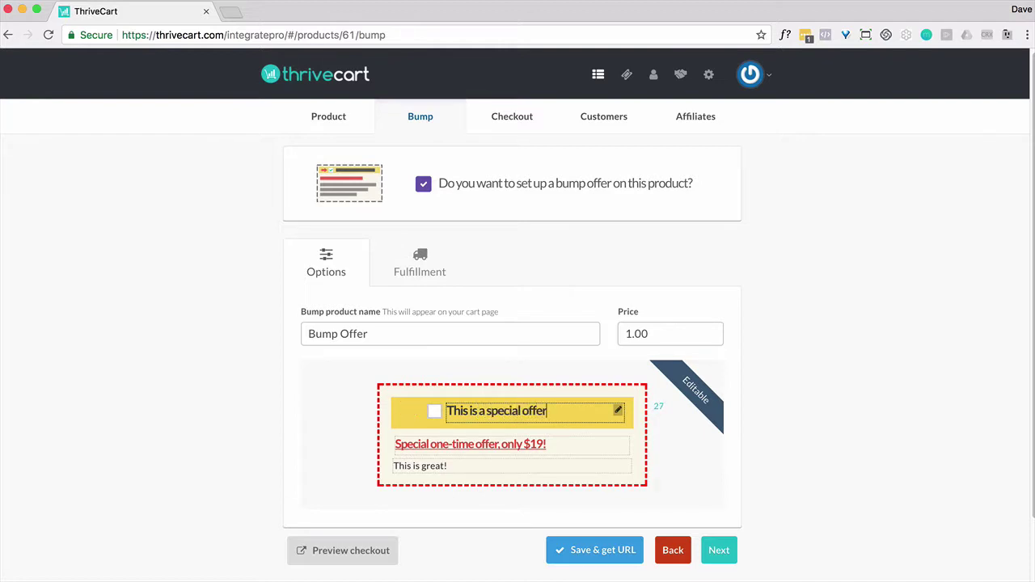
triple_click(526, 444)
key(BackSpace)
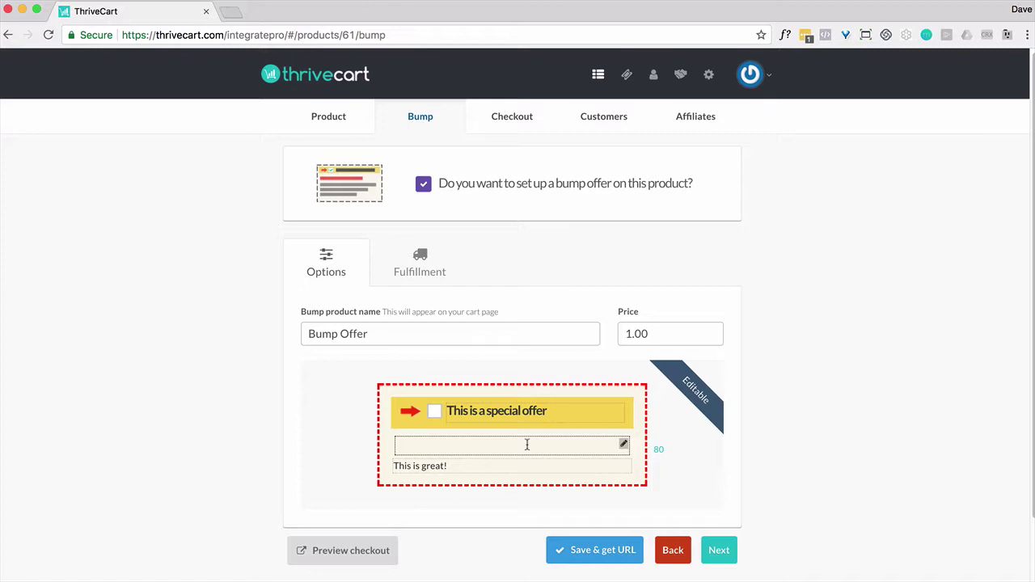
text(This wi)
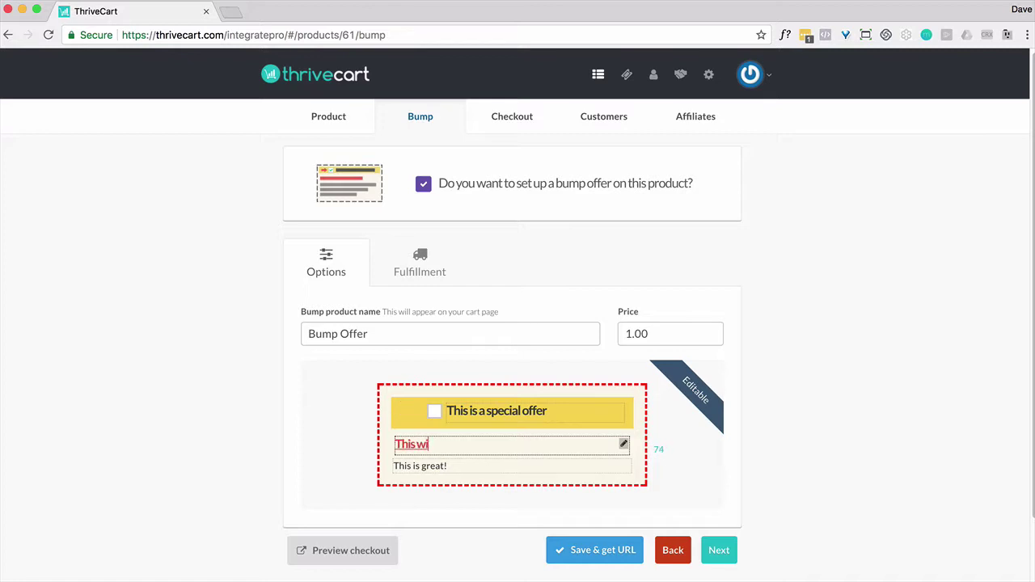
text(ll cost you $1)
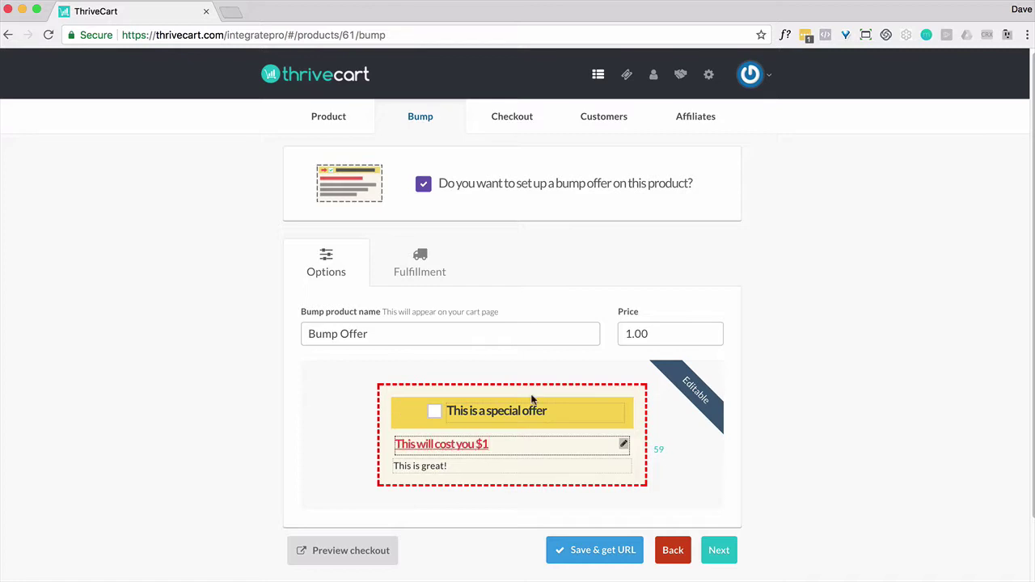
Append 'Buy me.' to the bump description and open the bump's Fulfillment settings
click(474, 468)
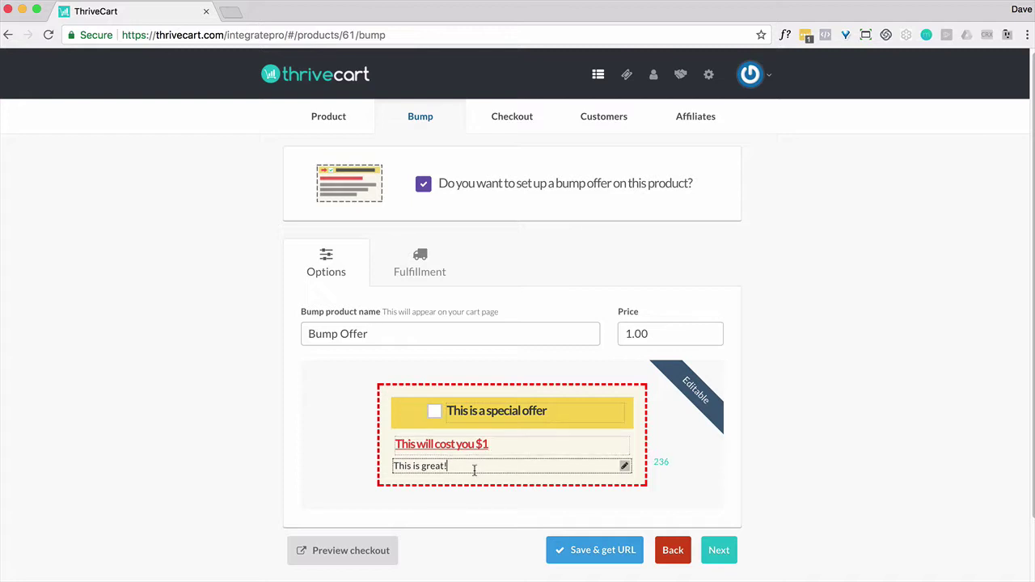
text(Buy me.)
click(708, 556)
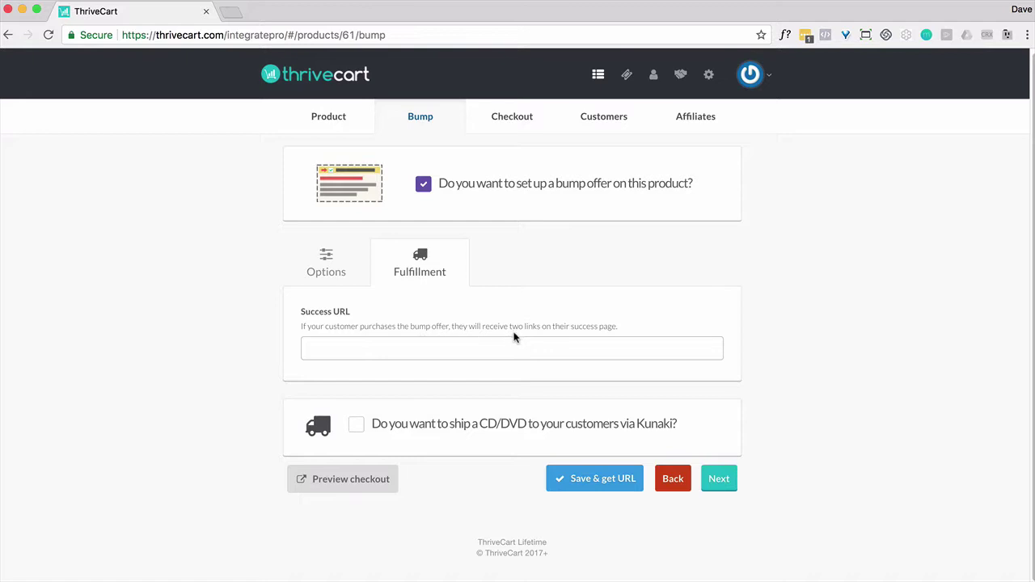
click(372, 346)
text(ht)
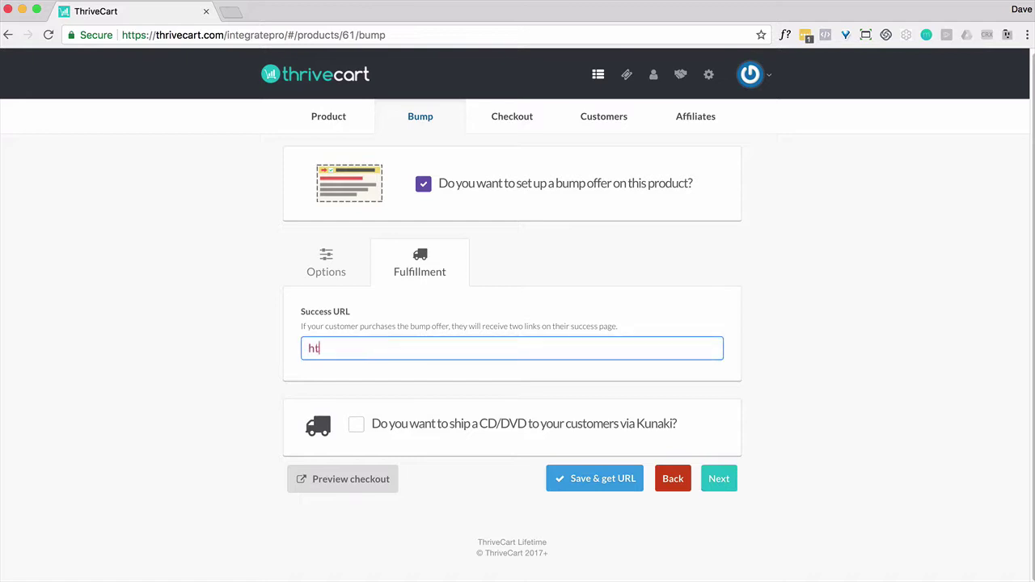
text(tp://example.com/bump)
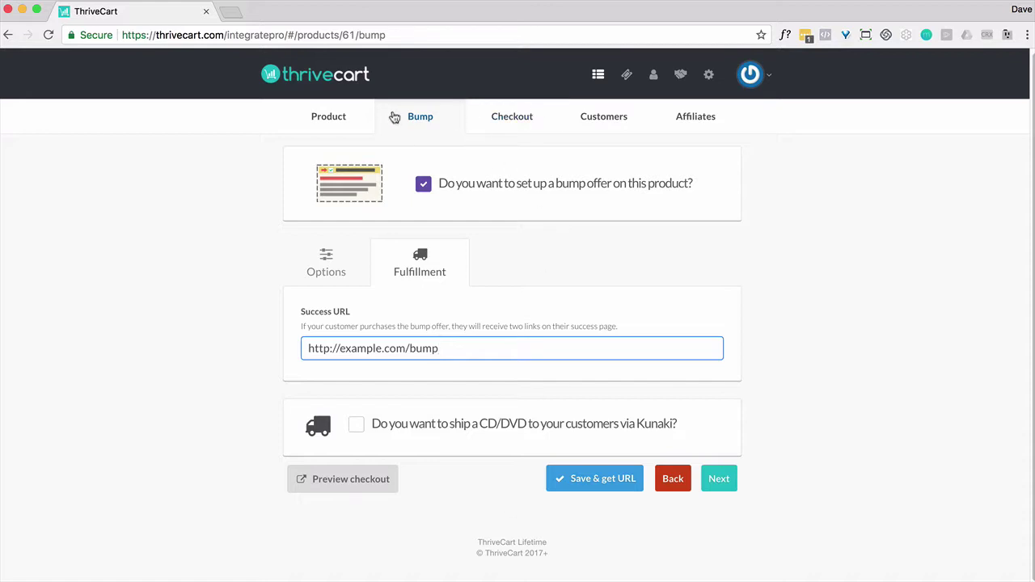
click(619, 485)
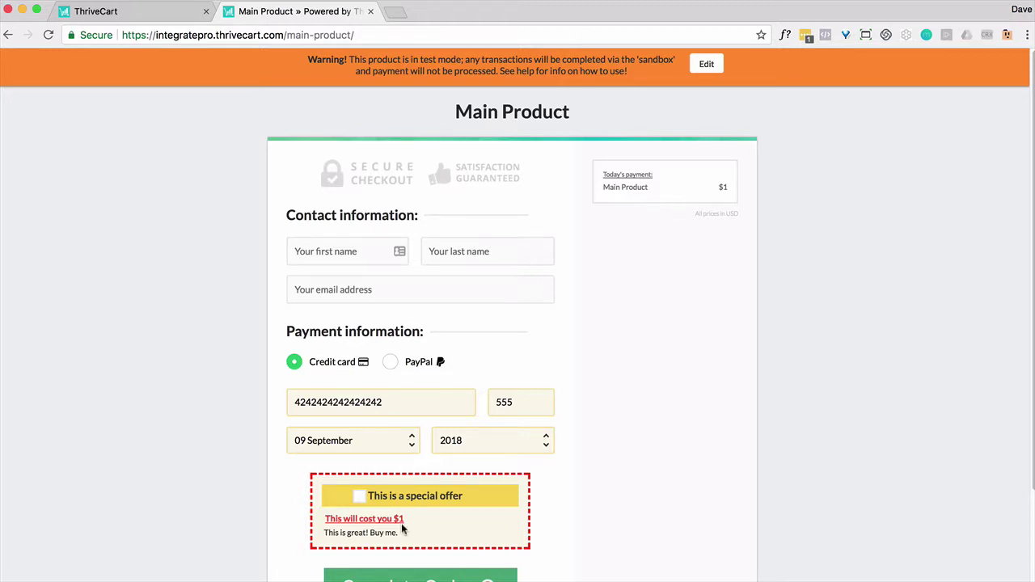
Tick the special offer on the test checkout to confirm a $2.00 total, then return to ThriveCart
click(359, 497)
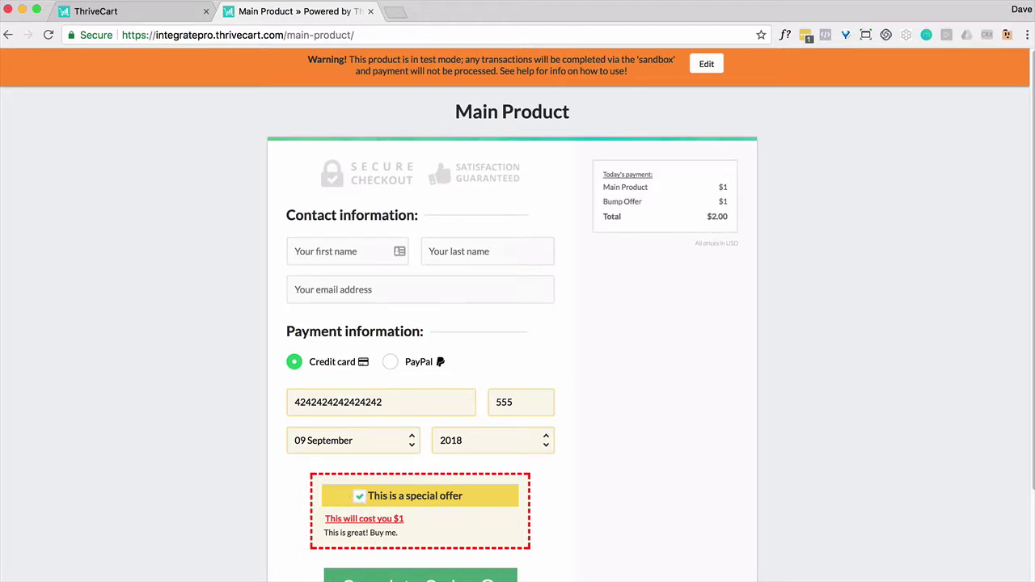
click(122, 11)
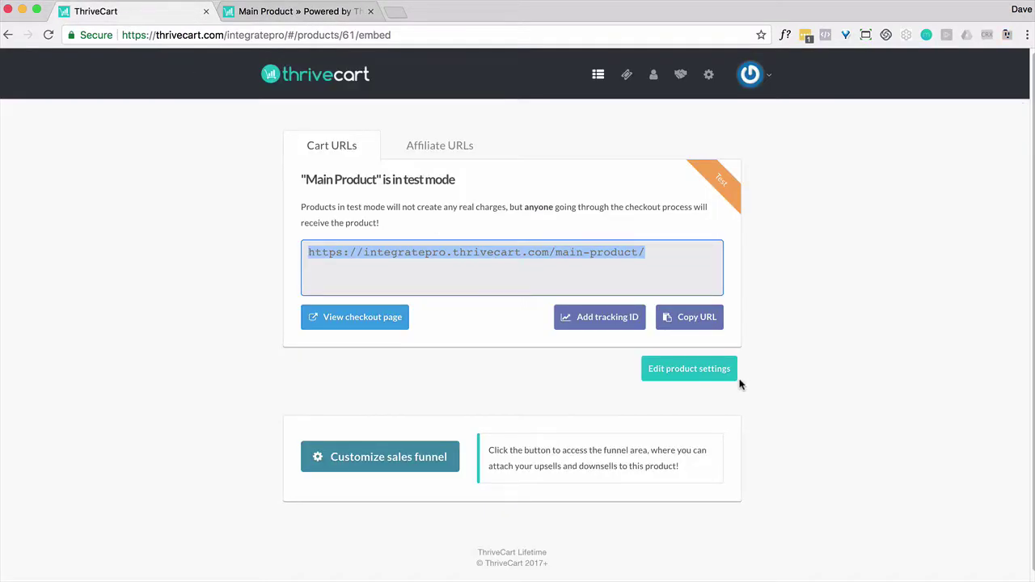
Reopen Main Product's settings, untick the bump offer, and save the product
click(719, 374)
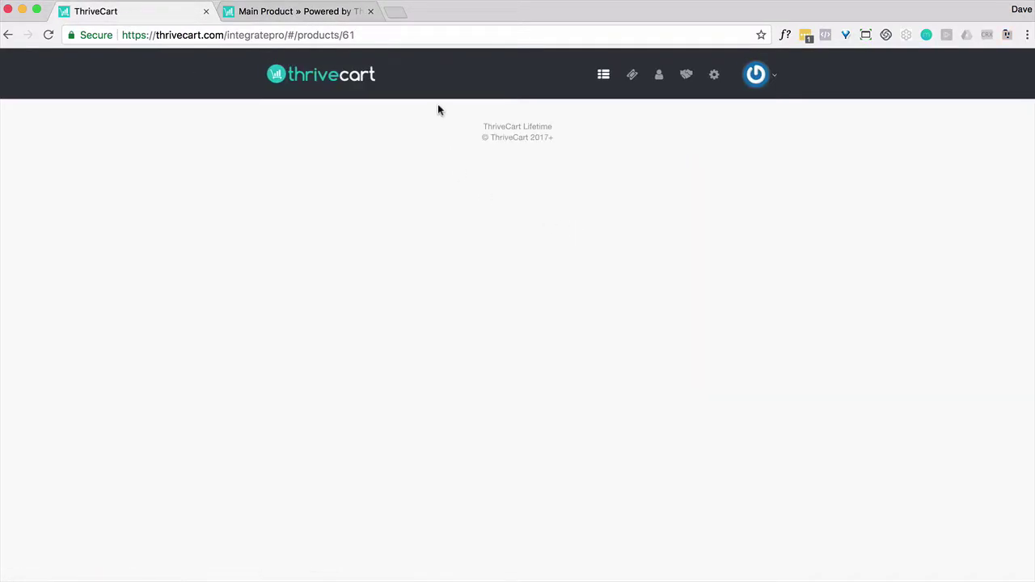
click(429, 125)
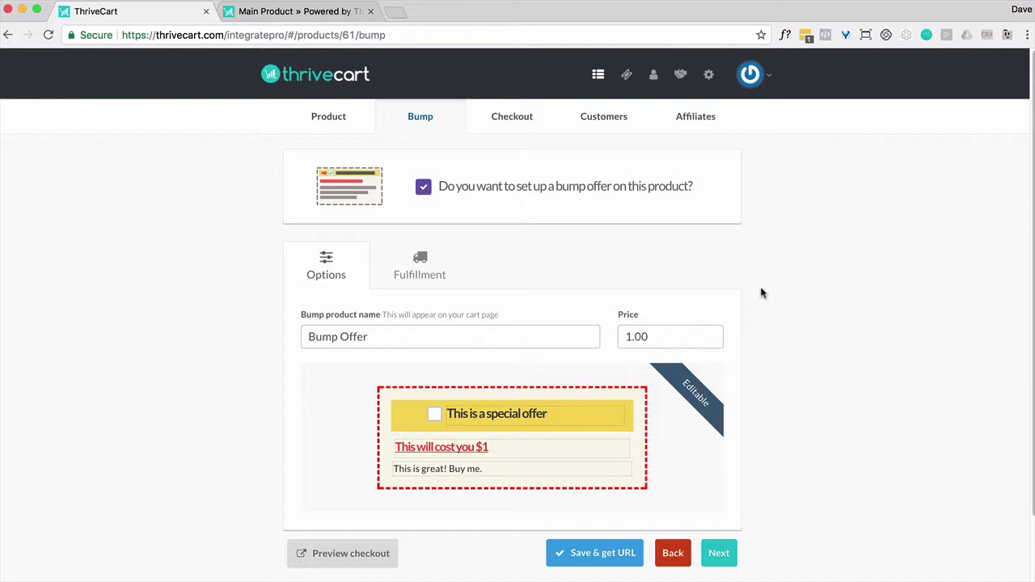
scroll(816, 305, down, 1)
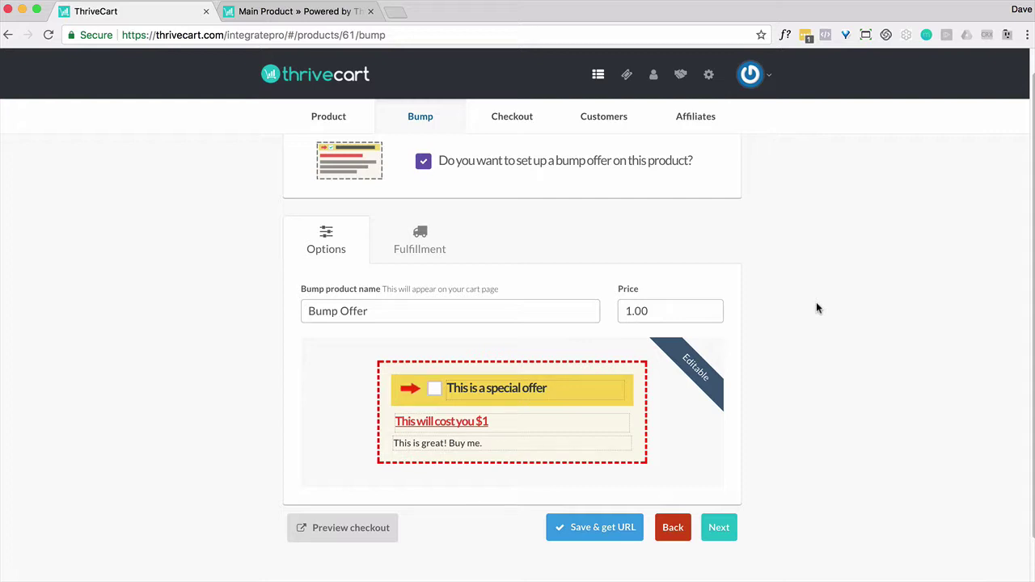
click(424, 166)
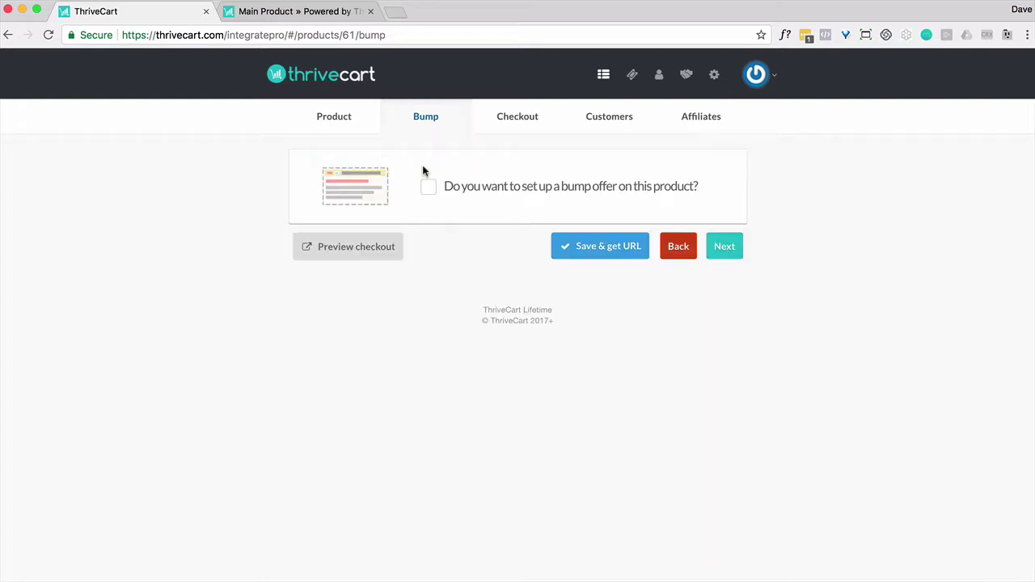
click(637, 253)
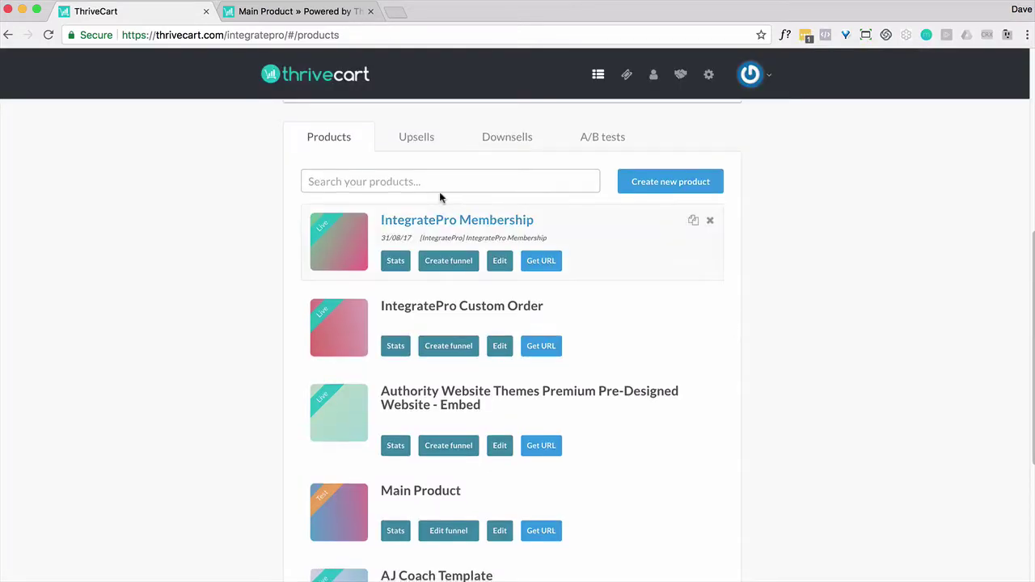
Open Upsell Product, switch its type to Subscription then back to One-time fee, and check Fulfillment
click(415, 143)
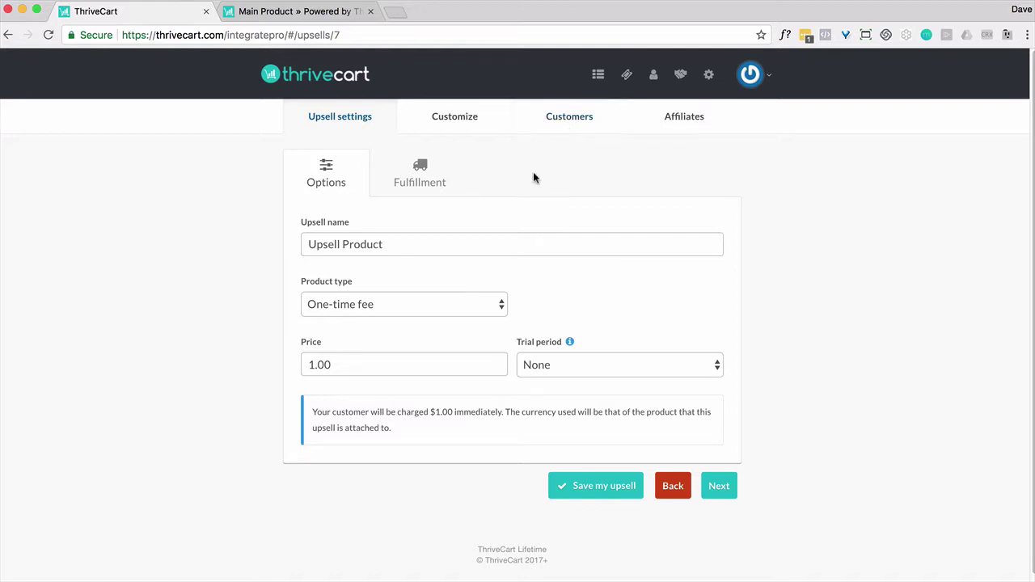
click(407, 304)
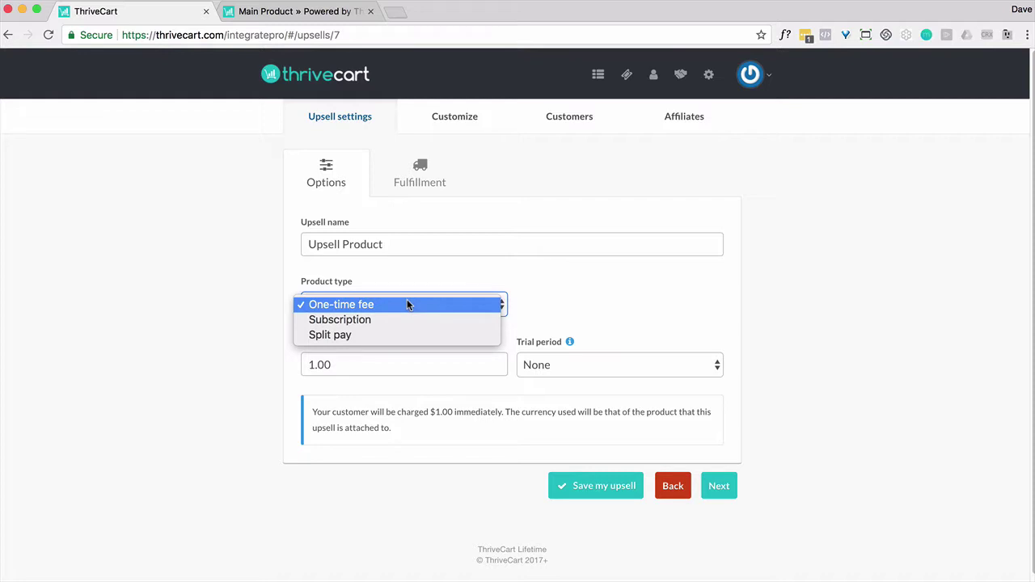
click(381, 320)
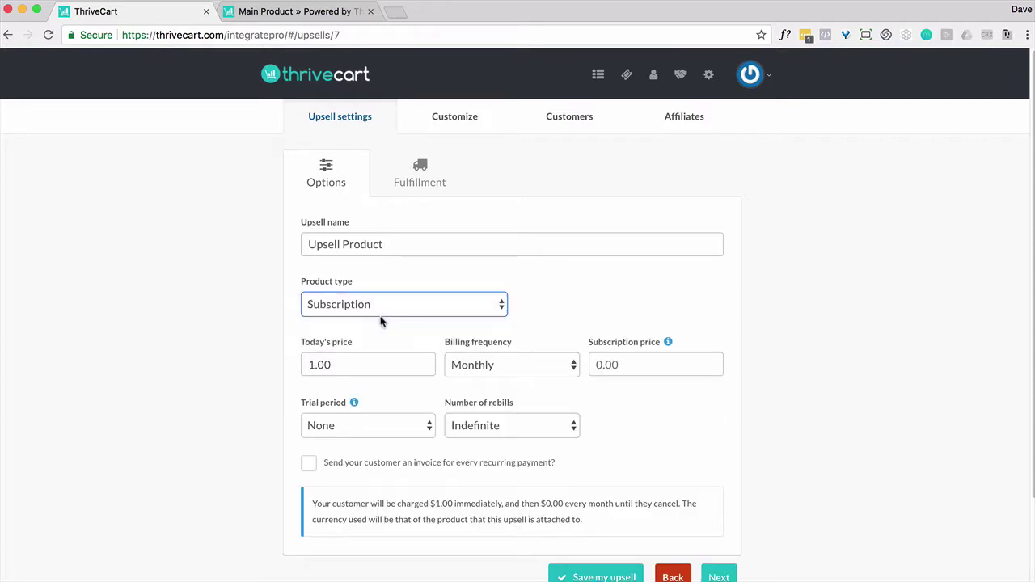
click(404, 308)
click(394, 290)
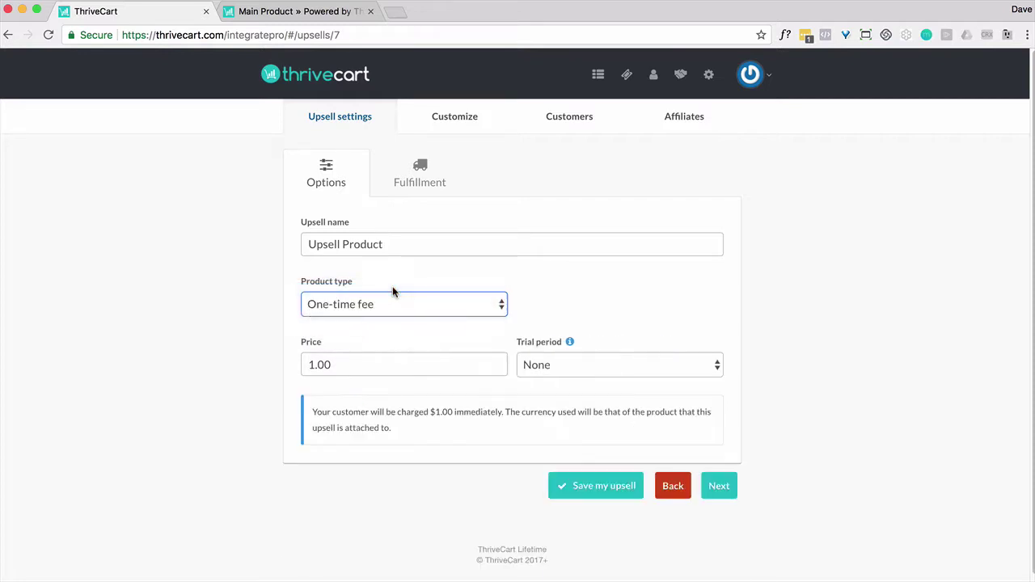
click(430, 173)
click(335, 169)
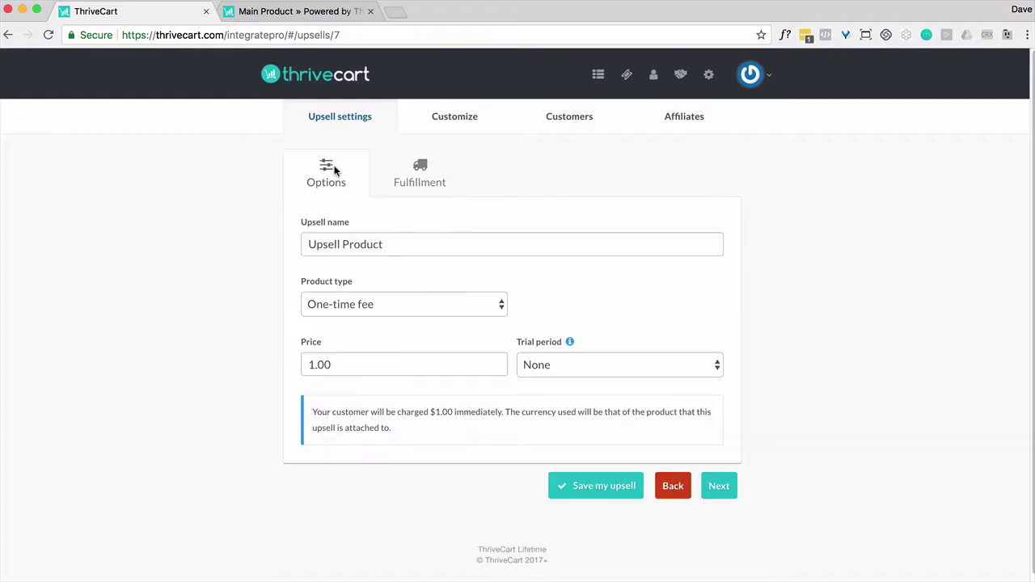
click(461, 131)
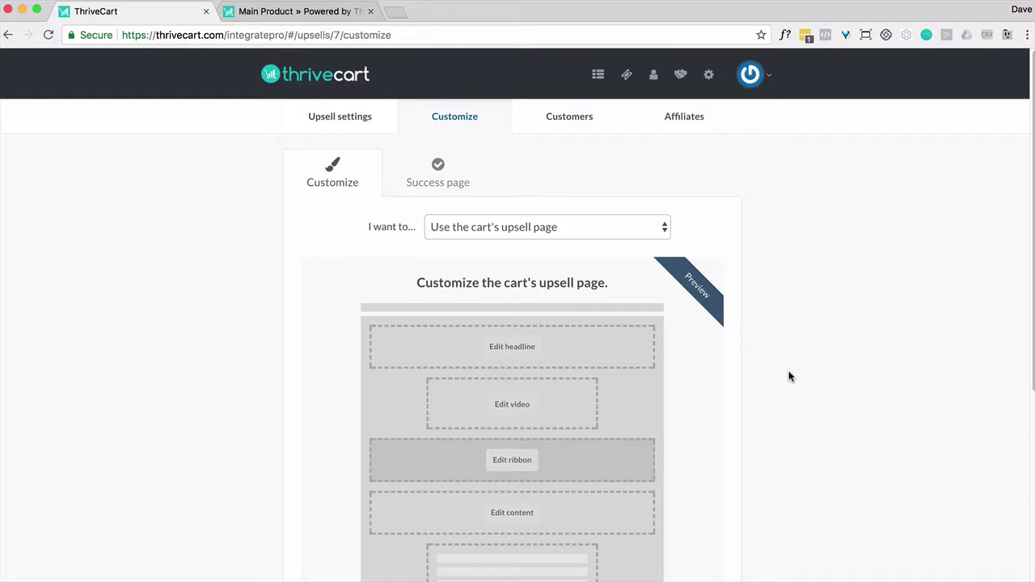
click(528, 229)
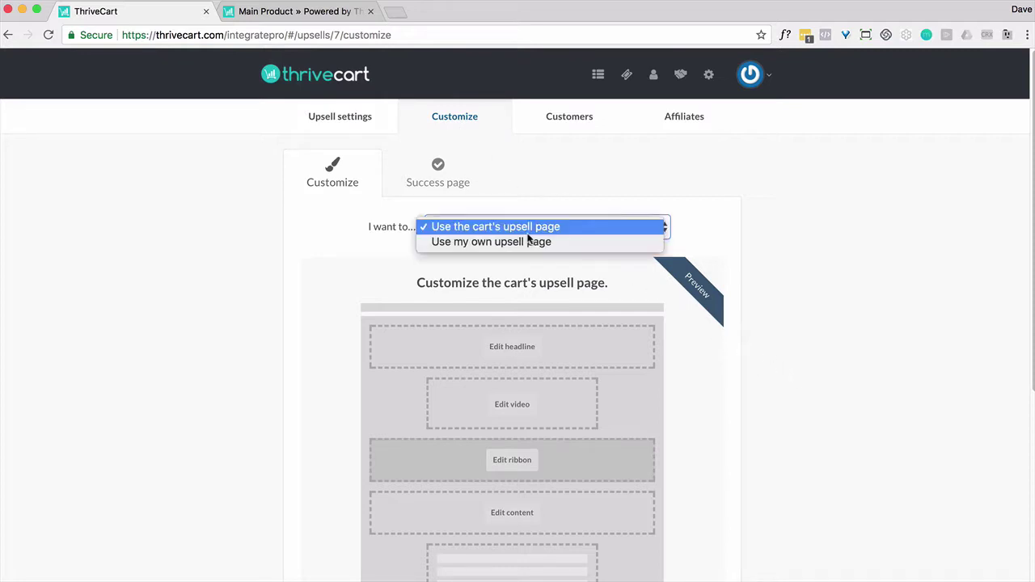
click(523, 245)
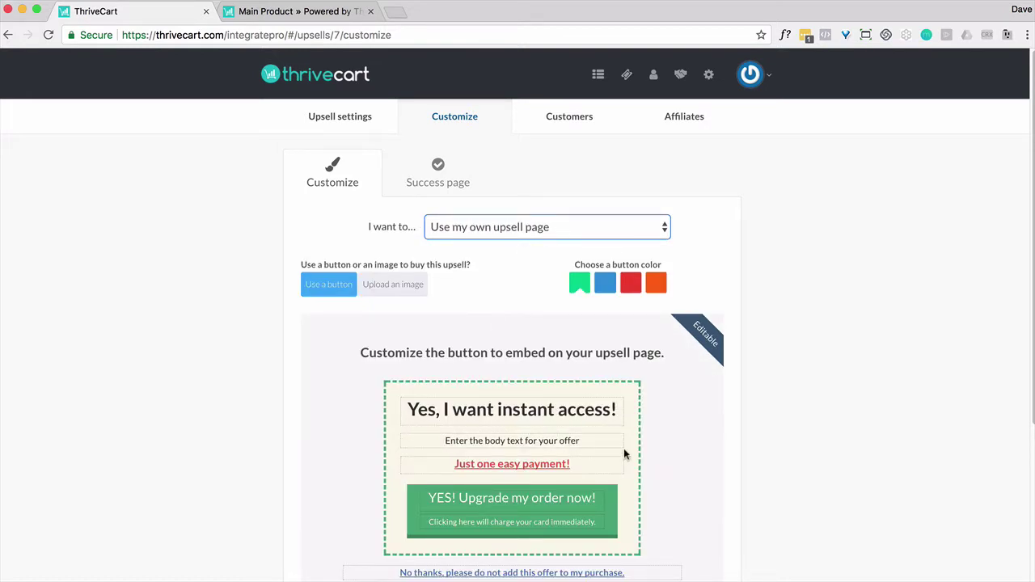
scroll(760, 470, down, 5)
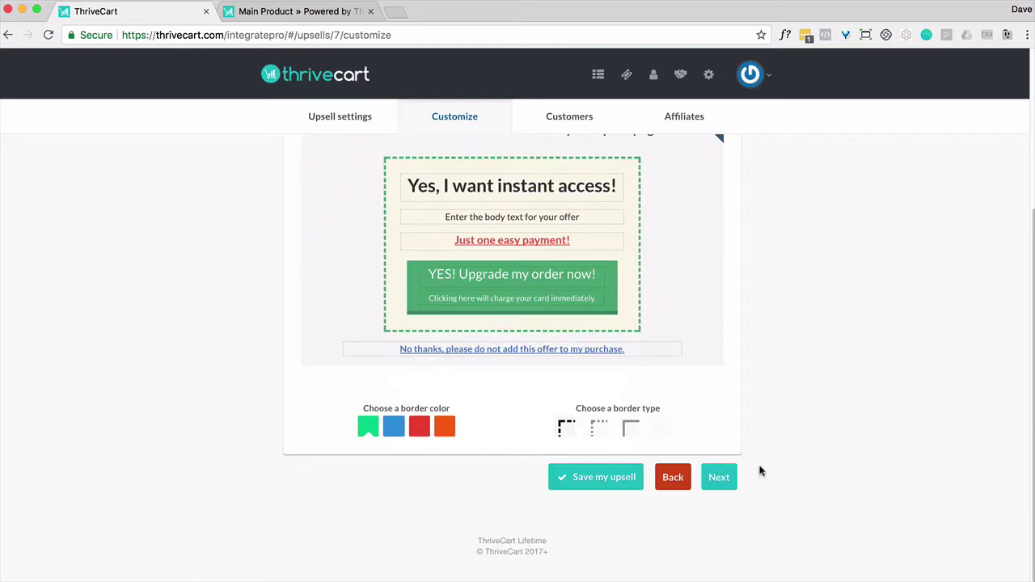
scroll(761, 471, up, 5)
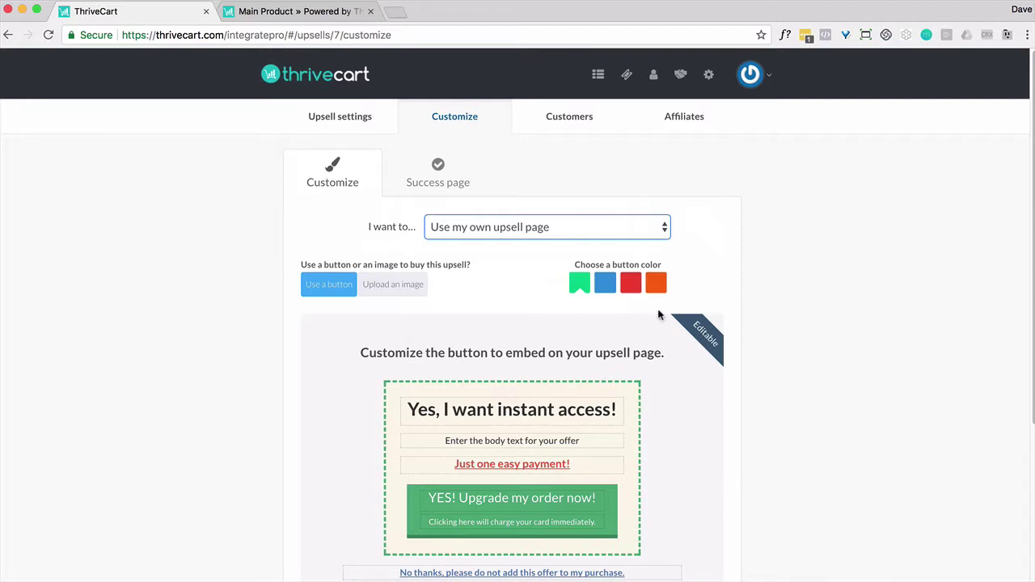
click(566, 227)
click(537, 210)
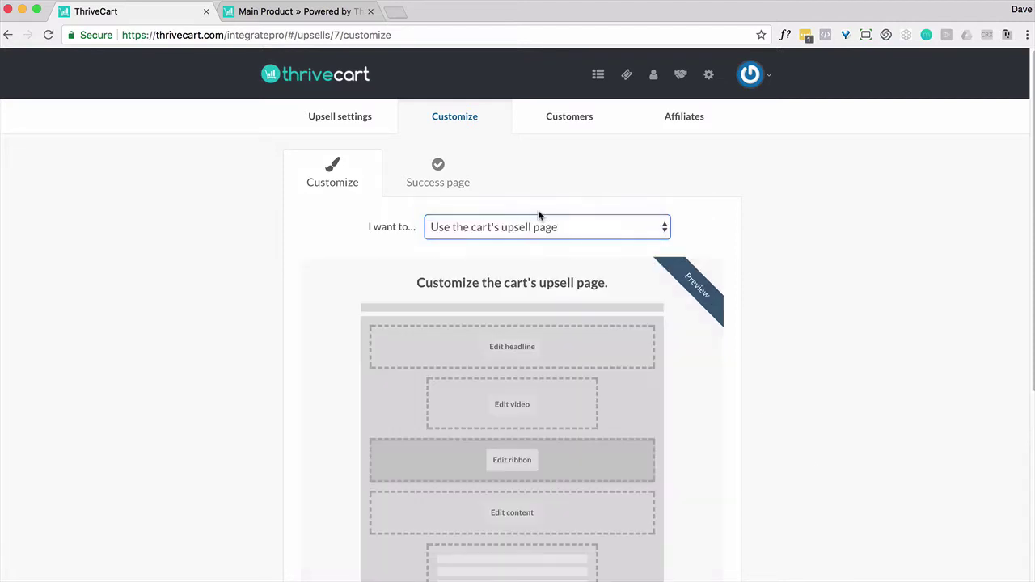
click(552, 341)
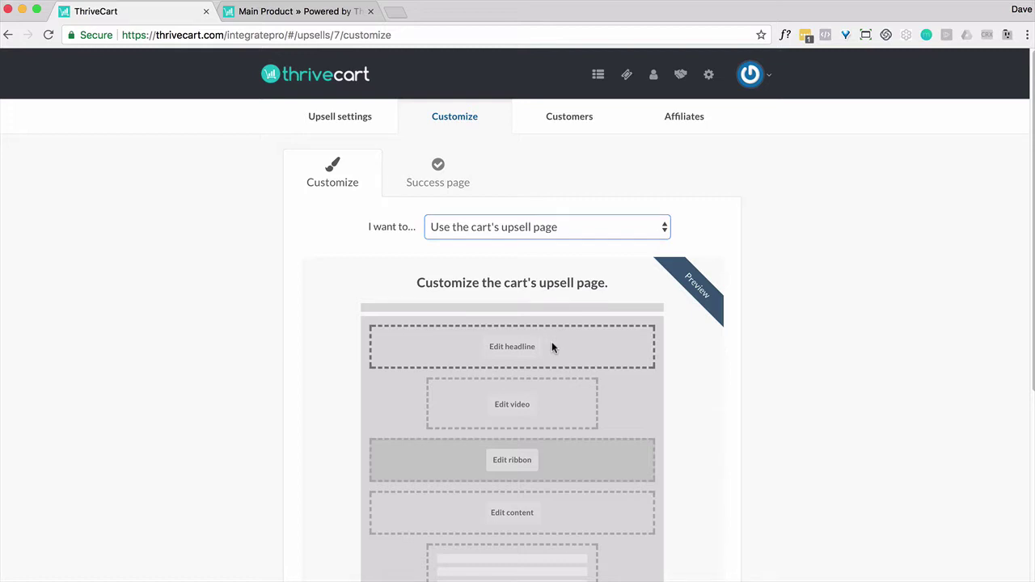
click(525, 347)
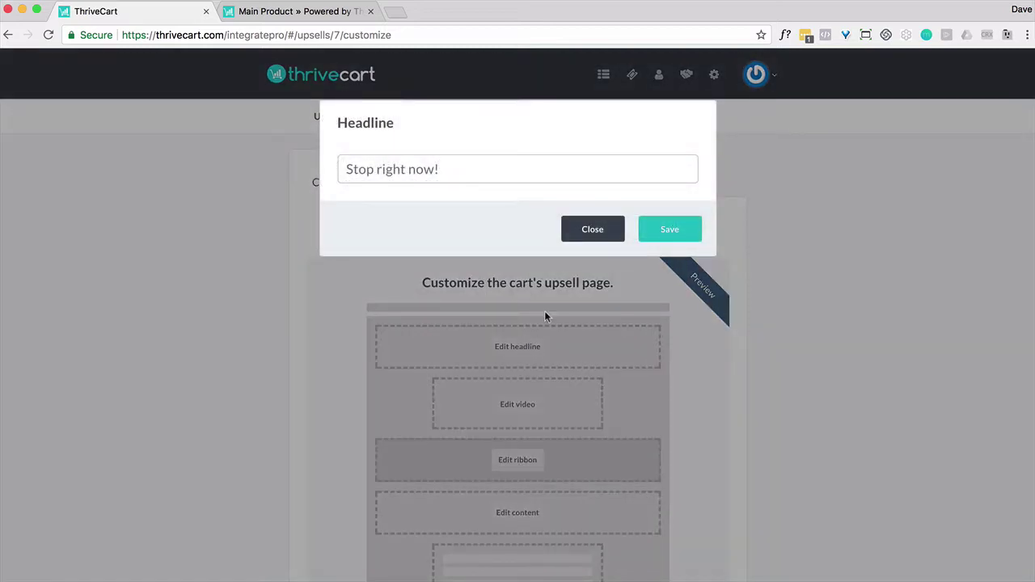
click(593, 230)
scroll(602, 262, down, 3)
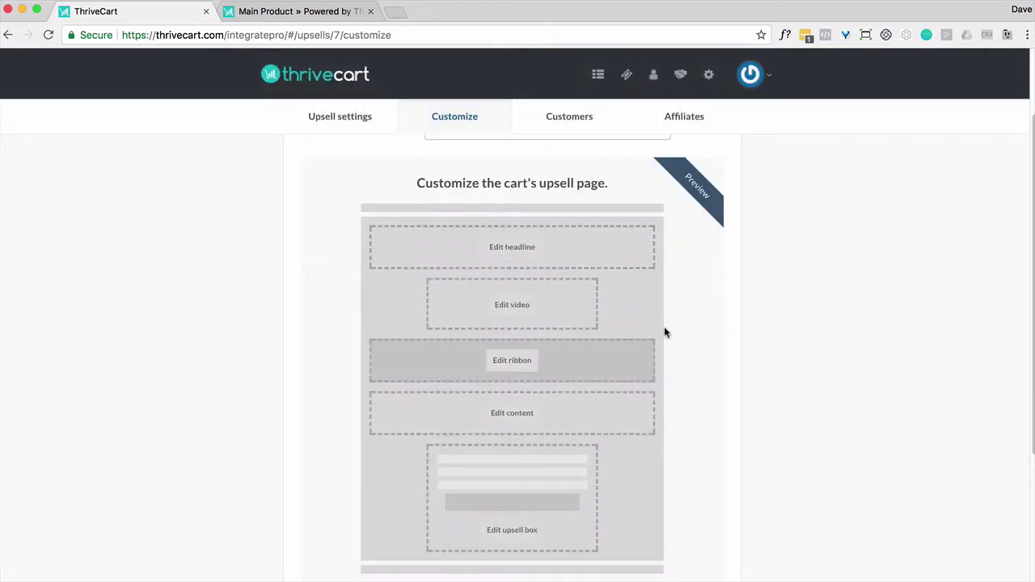
scroll(664, 327, up, 3)
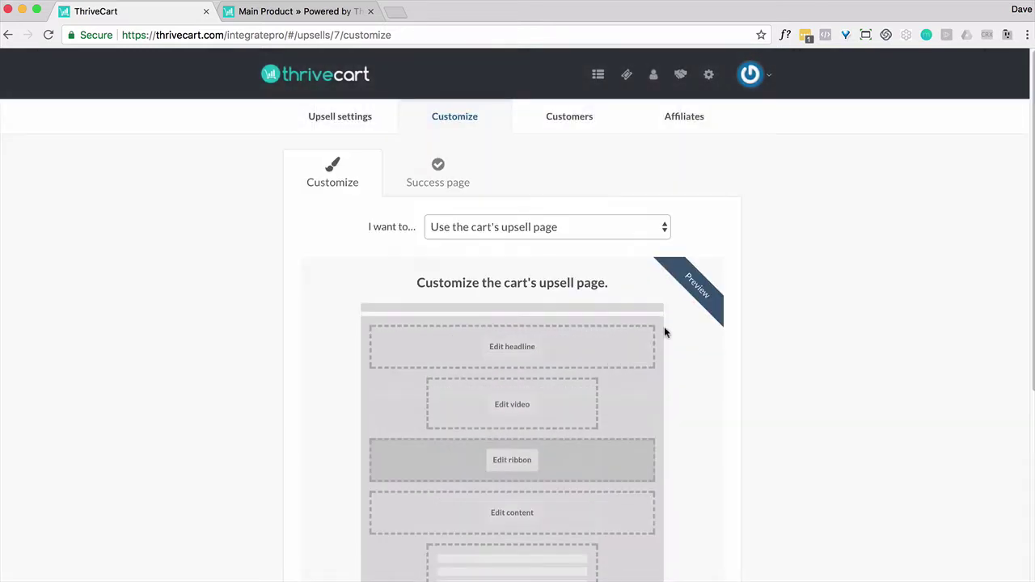
Review the upsell's Success page and Customers settings, then save the upsell
click(444, 184)
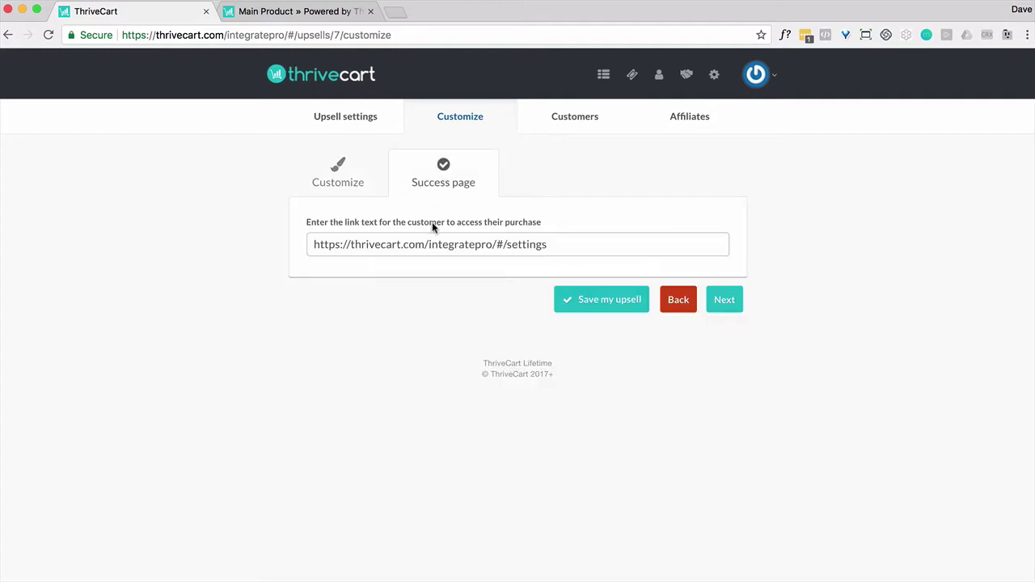
click(559, 123)
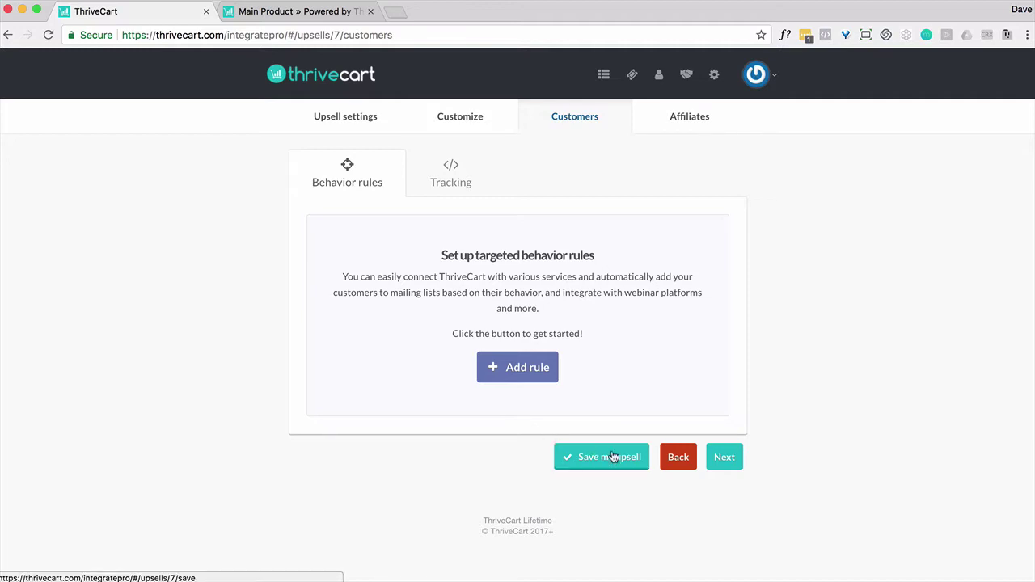
click(613, 458)
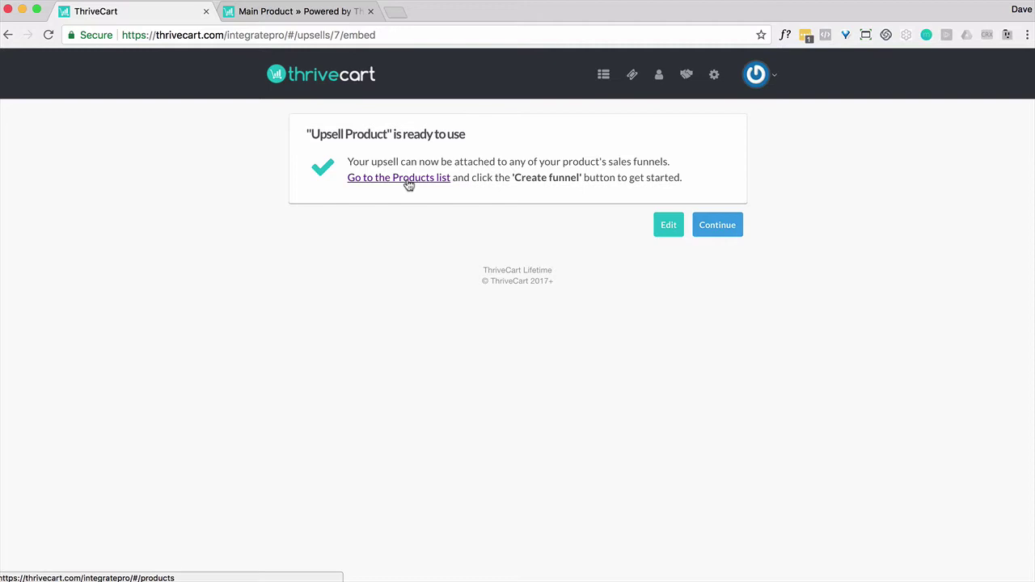
Continue to the products list and open the Main Product sales funnel
click(712, 225)
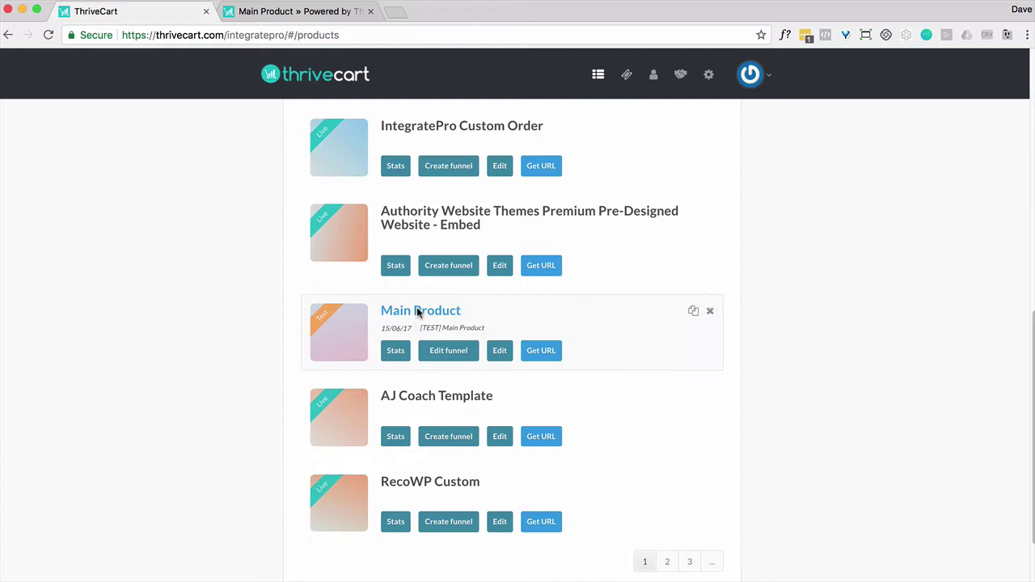
click(445, 354)
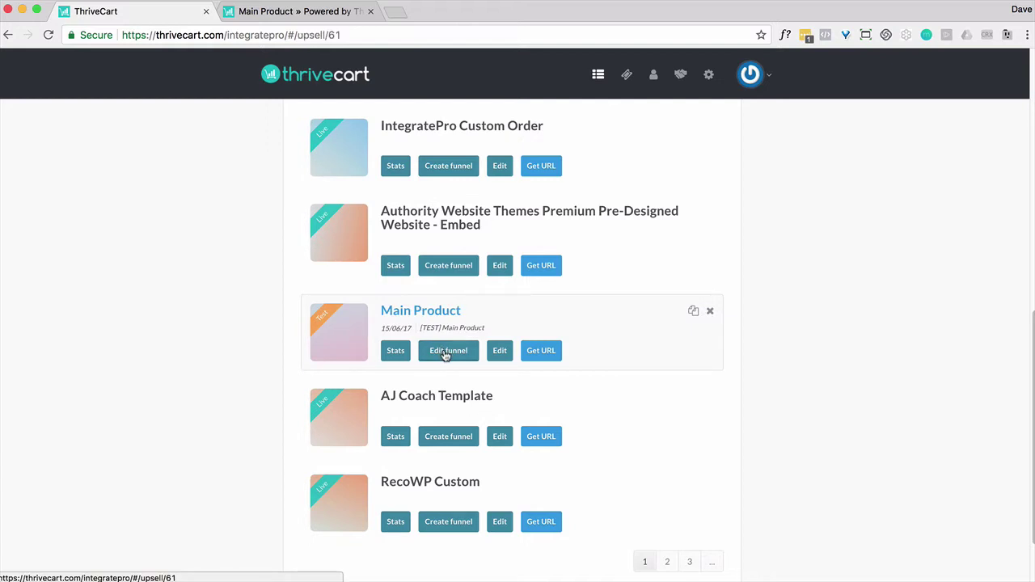
scroll(537, 248, up, 4)
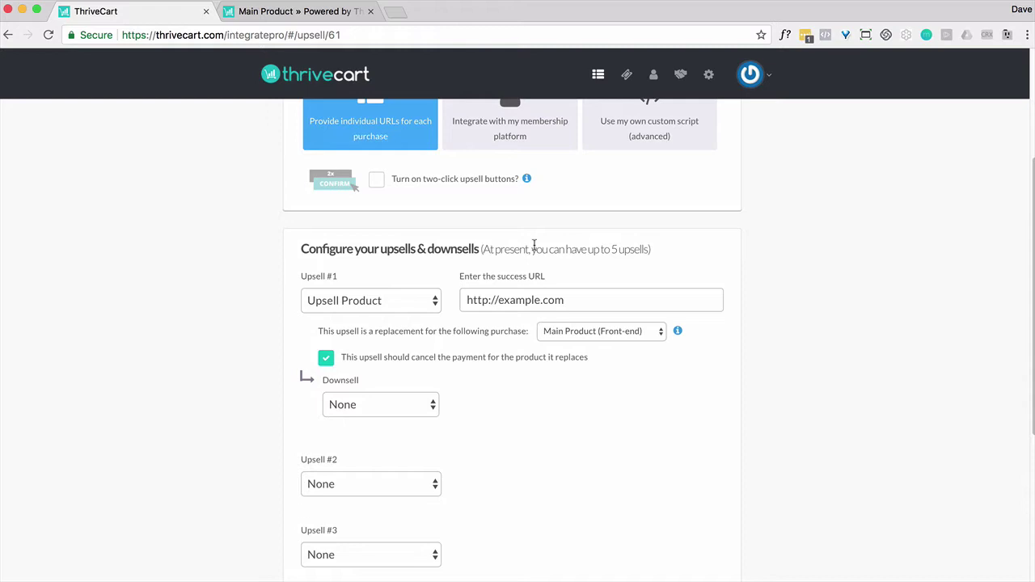
scroll(505, 404, up, 3)
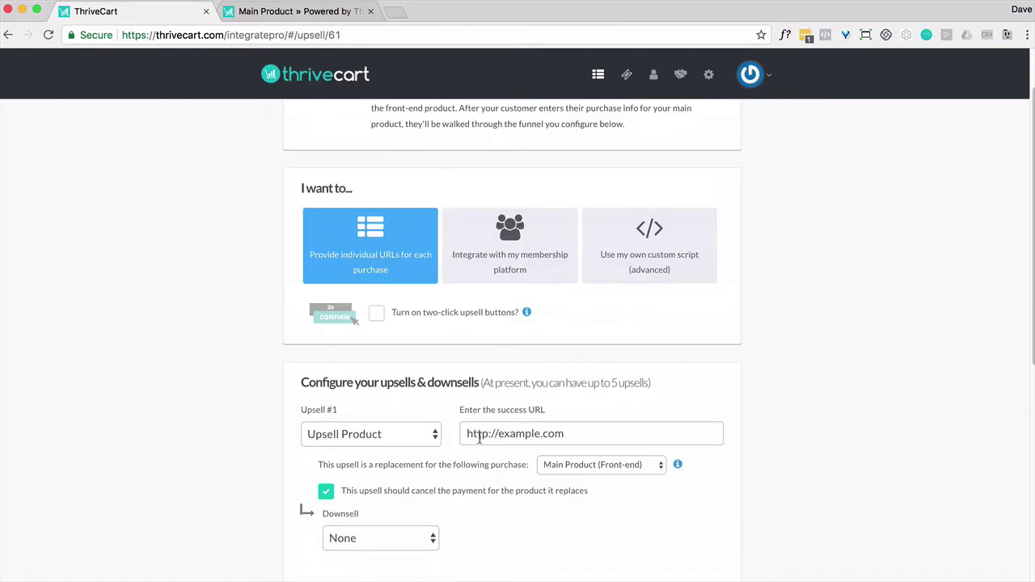
scroll(479, 437, down, 4)
scroll(412, 224, up, 3)
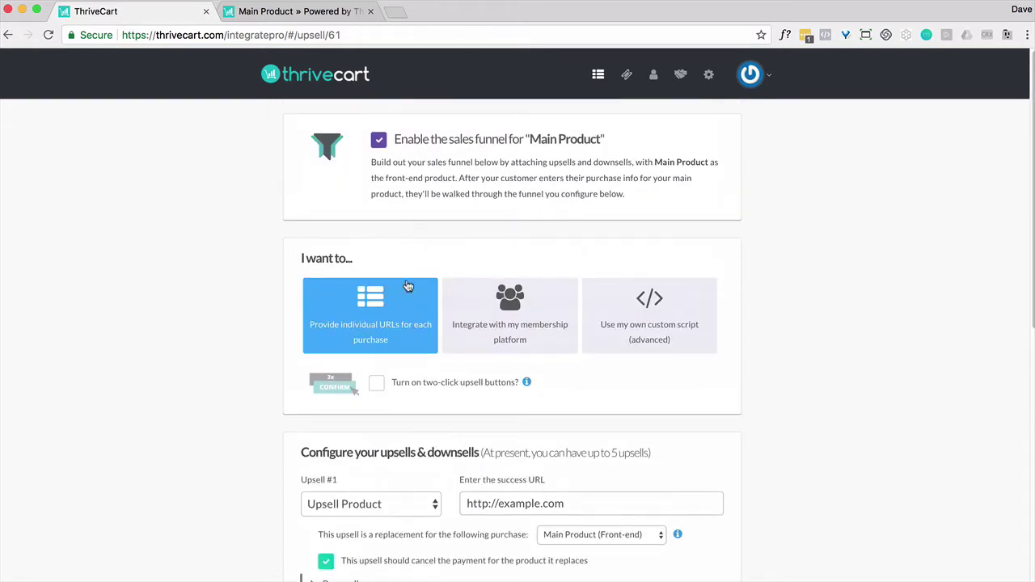
scroll(407, 289, down, 1)
scroll(407, 296, down, 2)
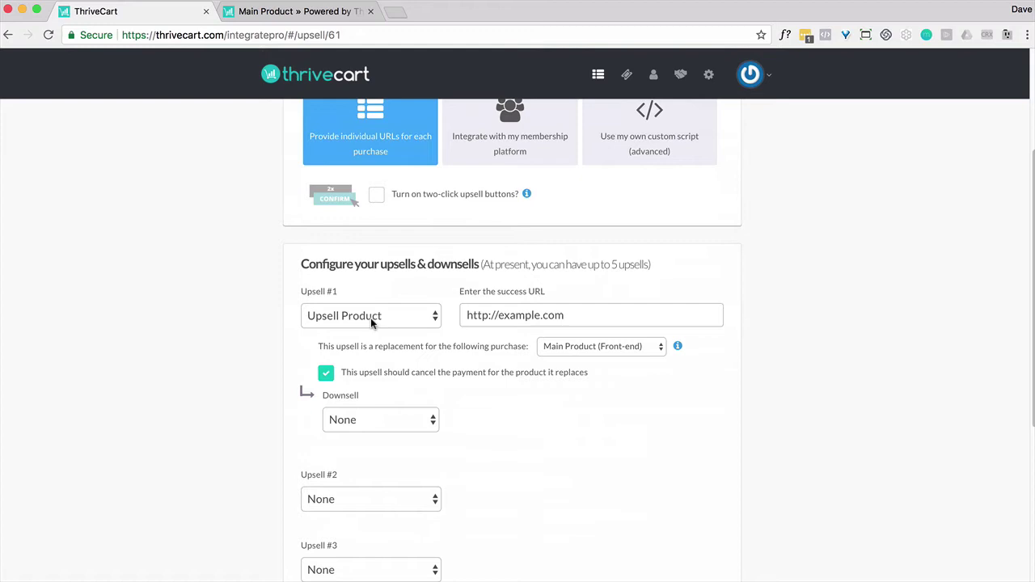
Keep Upsell Product as upsell #1 and untick cancelling the Main Product payment
click(376, 320)
click(377, 316)
click(331, 383)
scroll(520, 419, up, 2)
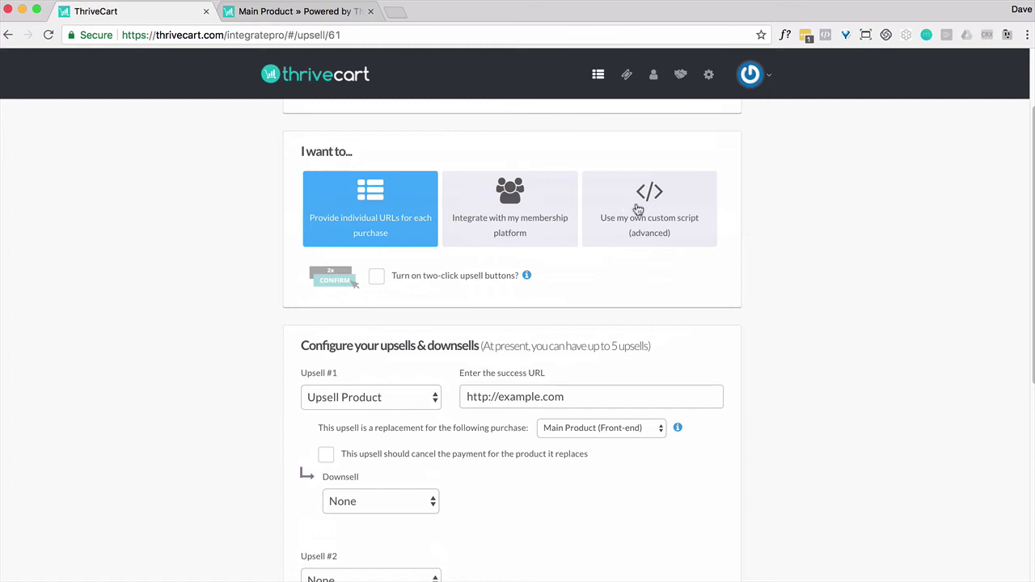
scroll(658, 231, down, 5)
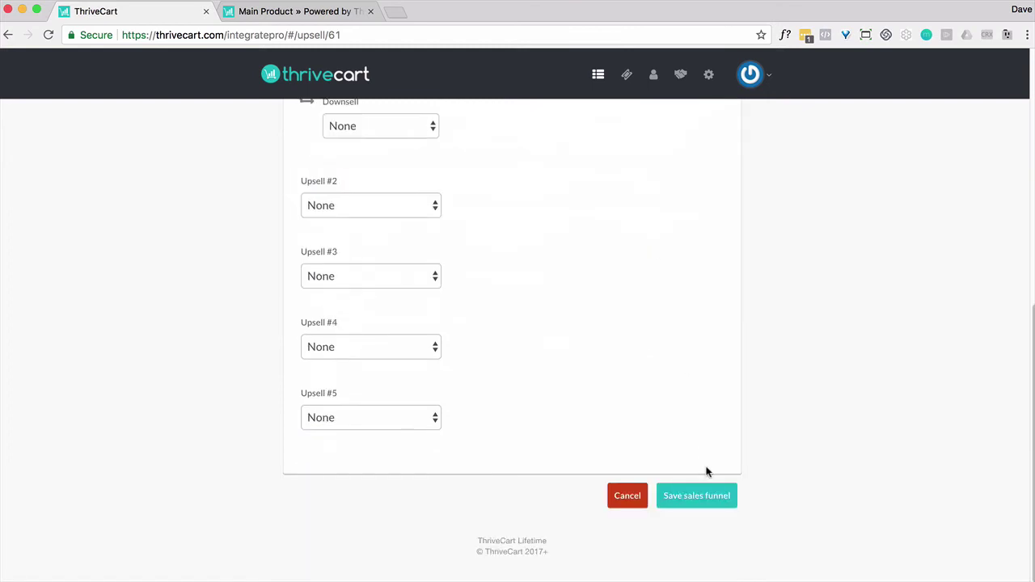
Save the sales funnel and open its checkout URL in a new tab
click(704, 499)
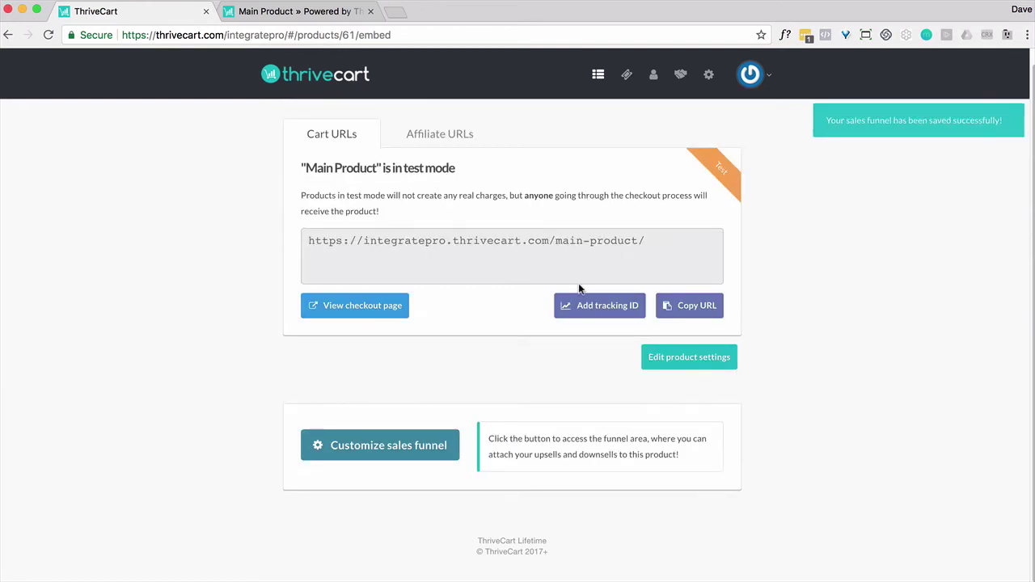
click(518, 241)
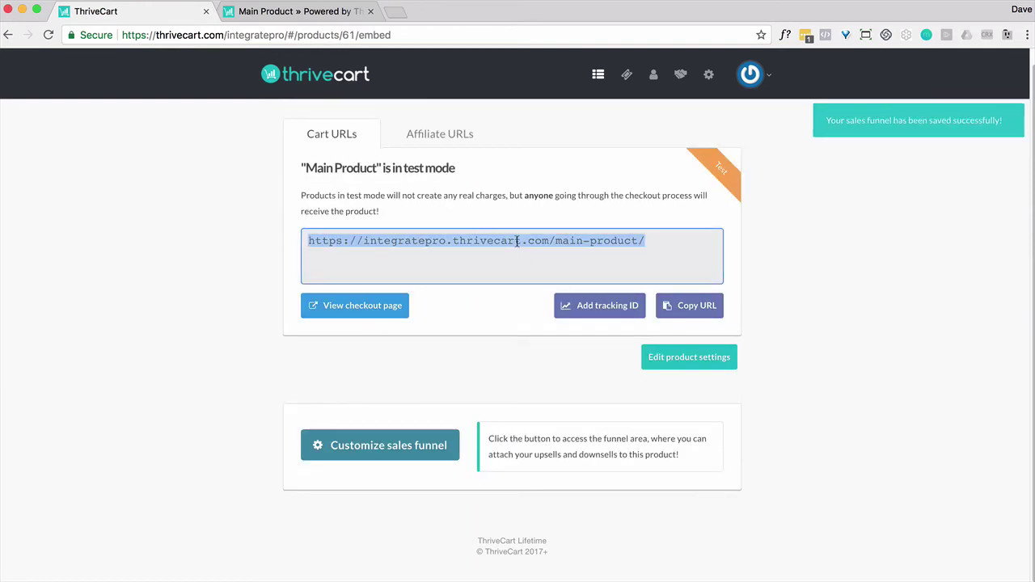
drag(518, 241, 381, 13)
Fill in the test buyer's first name, last name and e-mail, then complete the order
click(337, 257)
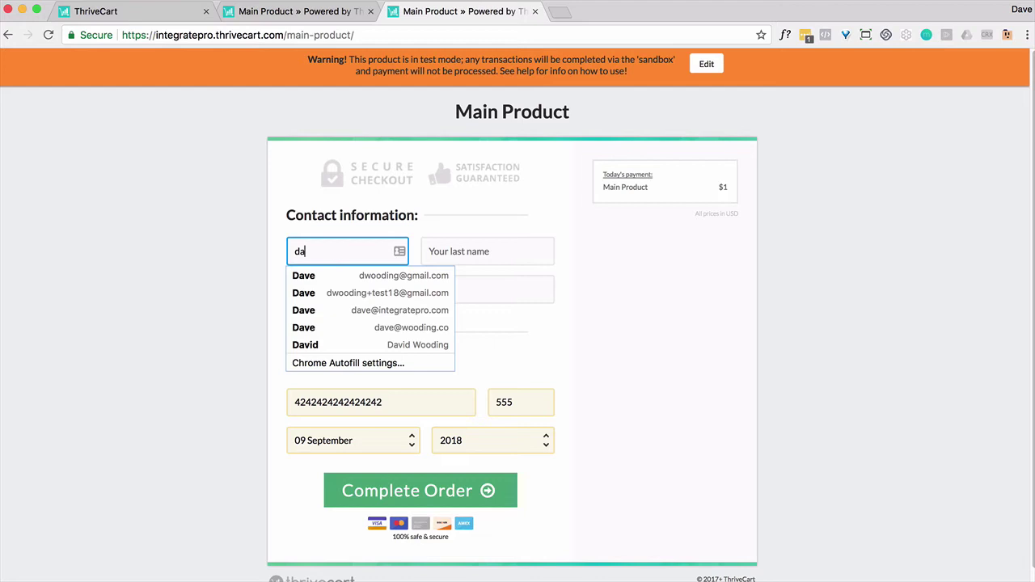
key(Tab)
key(Tab)
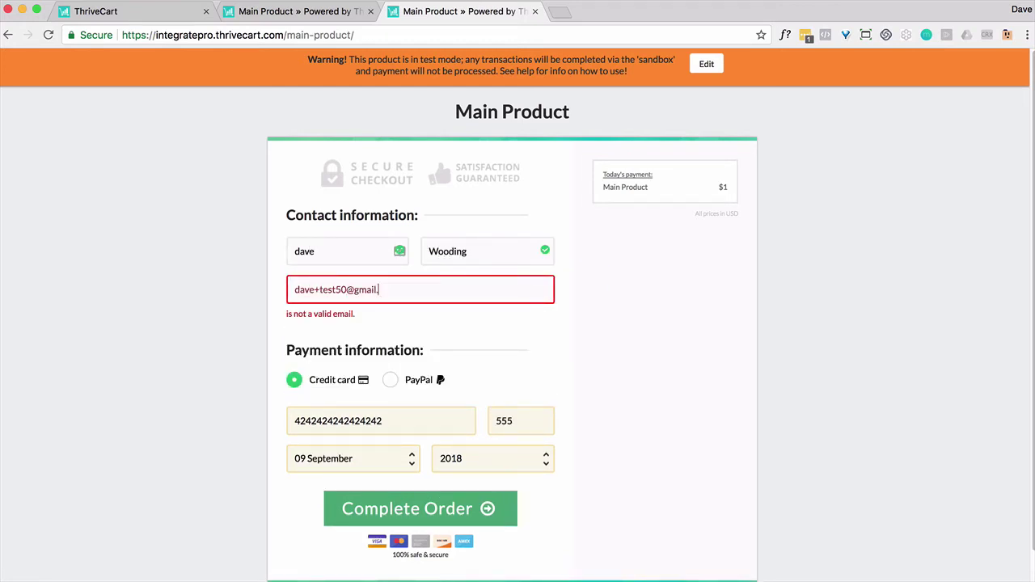
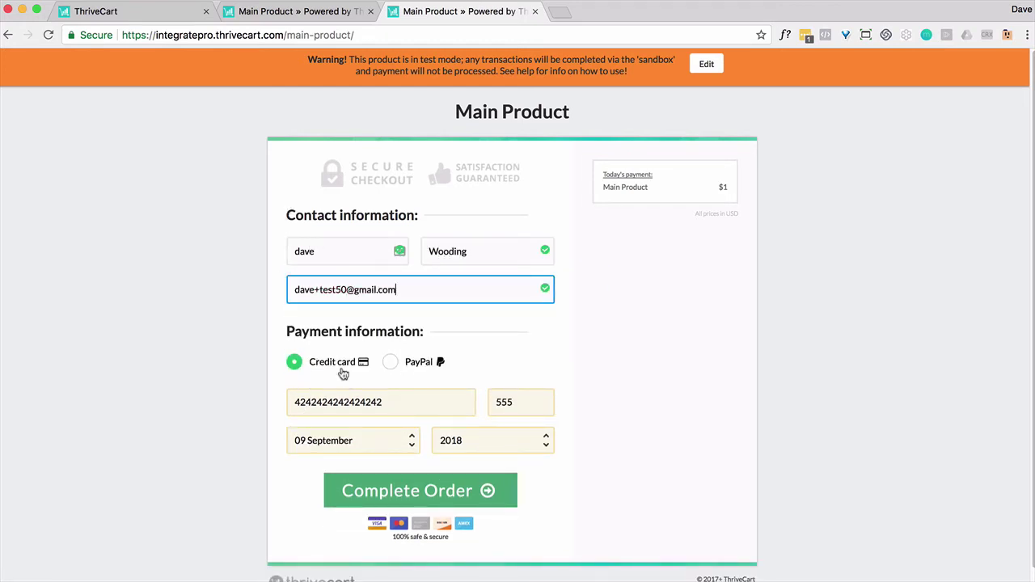
click(429, 497)
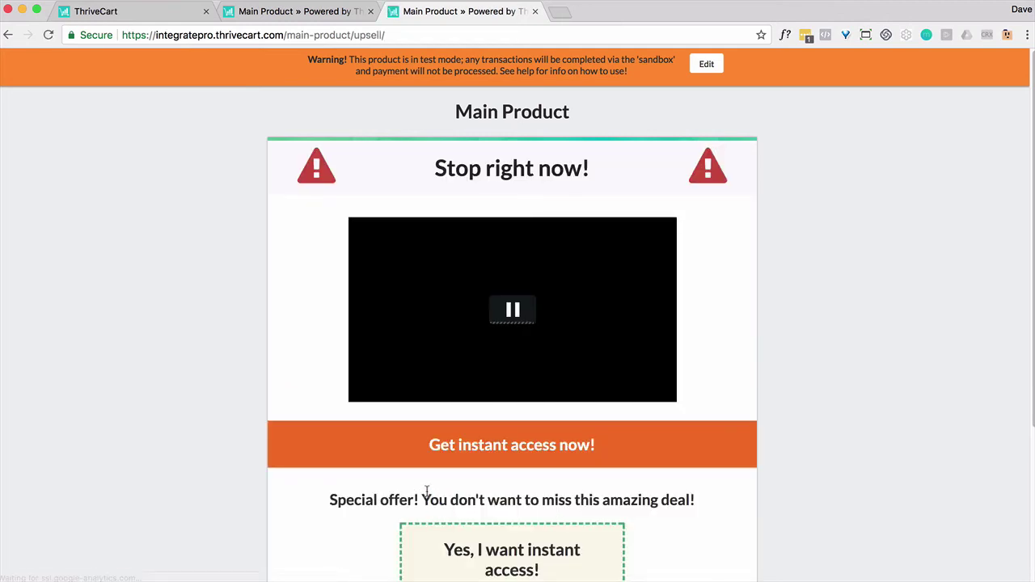
Accept the $1 upgrade on the 'Stop right now!' page with 'YES! Upgrade my order now!'
scroll(568, 459, down, 1)
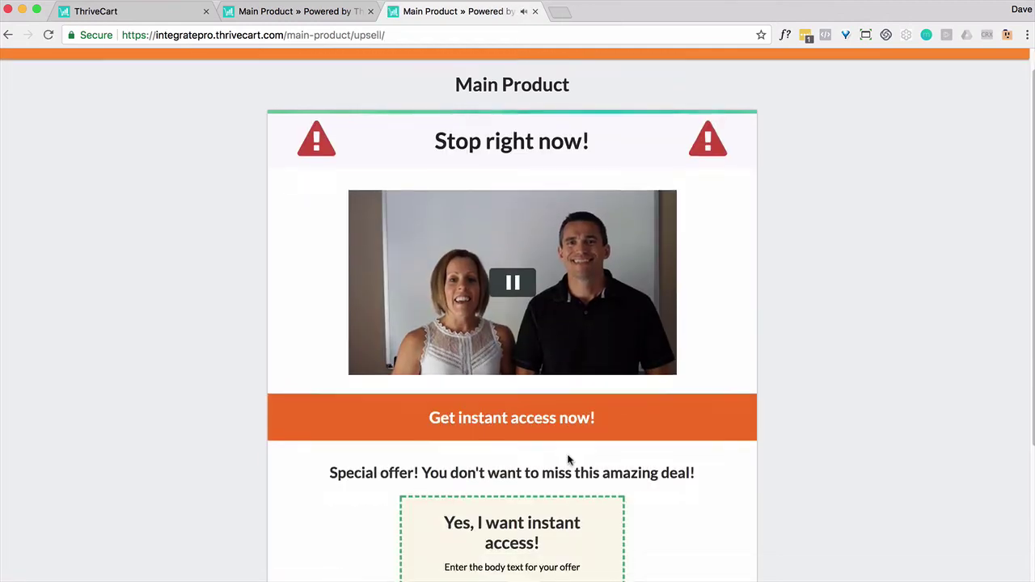
scroll(569, 460, down, 5)
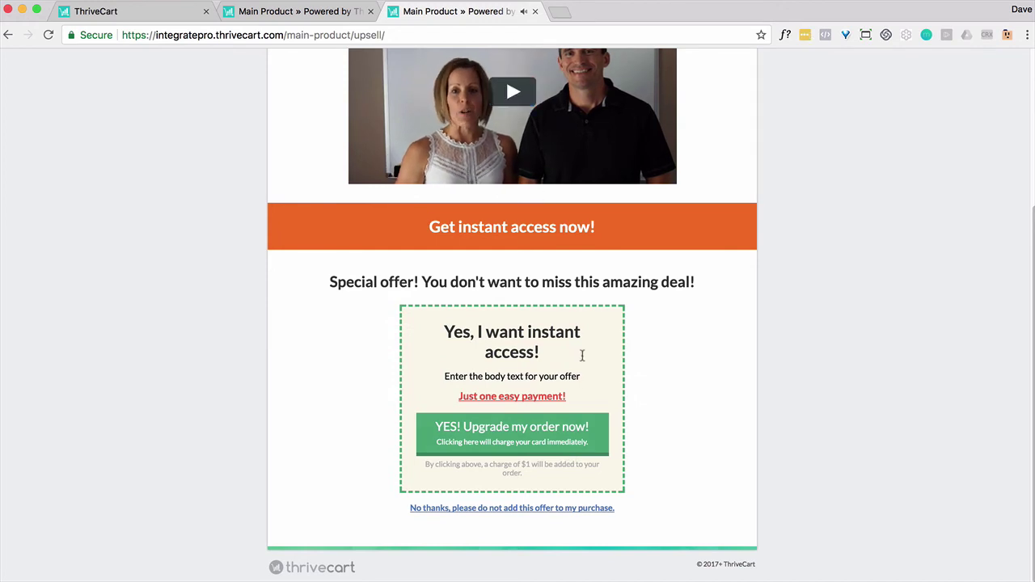
click(516, 437)
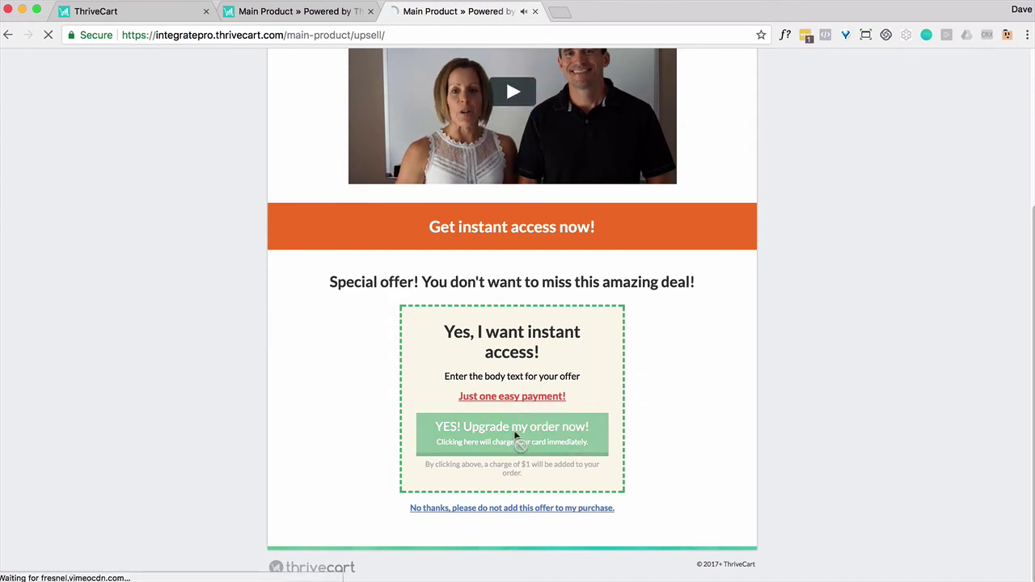